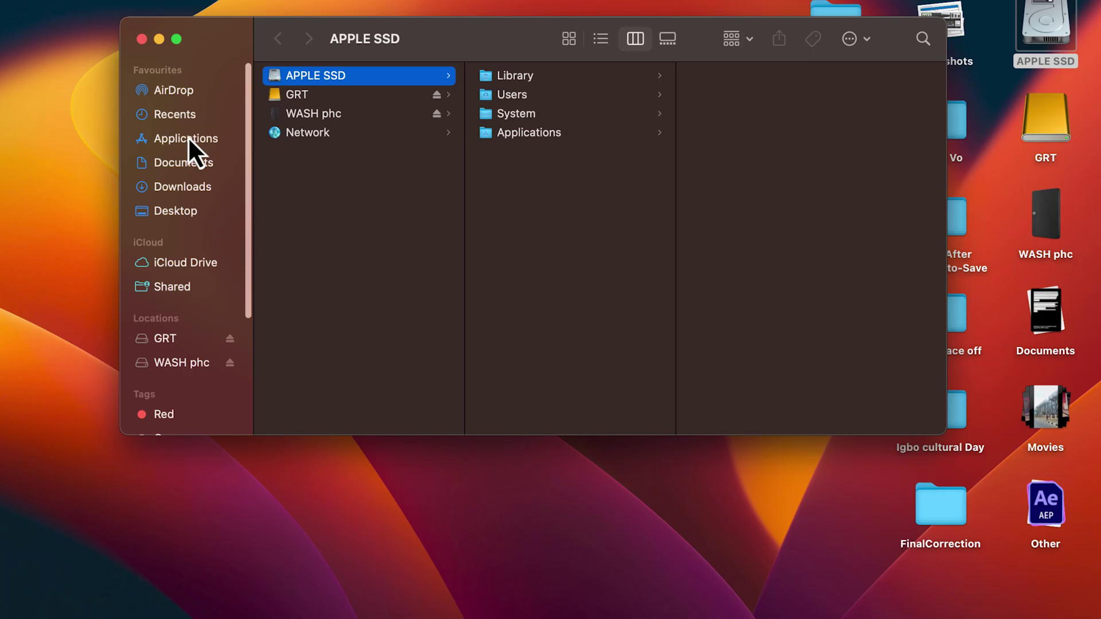
In Finder, go to Applications and select the Adobe After Effects 2024 folder
click(187, 139)
click(306, 152)
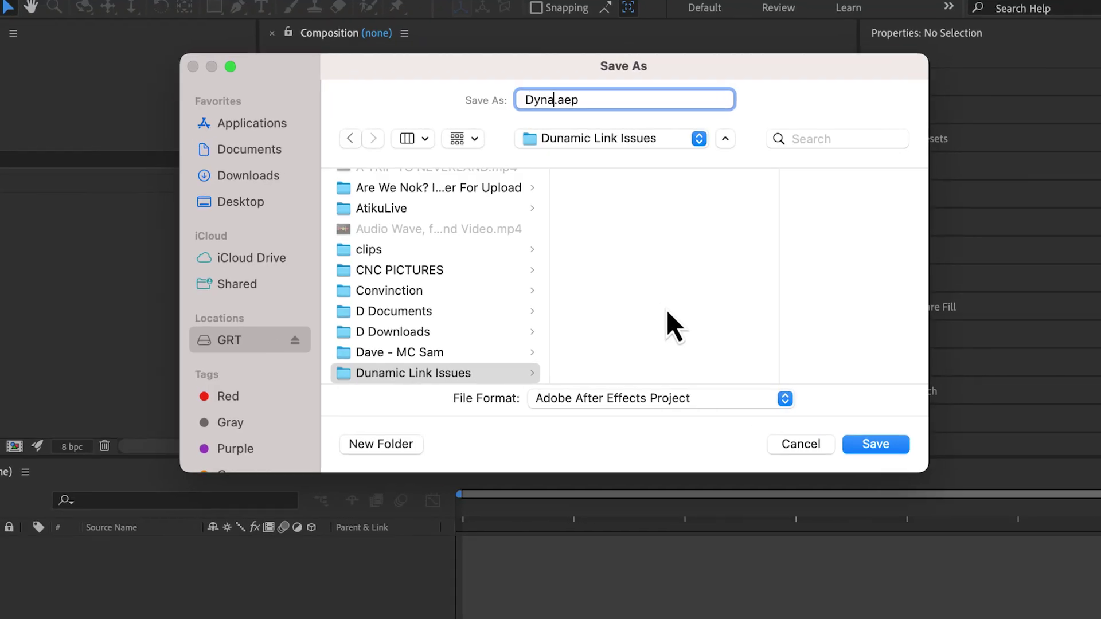
Name the project 'Dynamic link to AE.aep' in Dunamic Link Issues and save it
text(mic l)
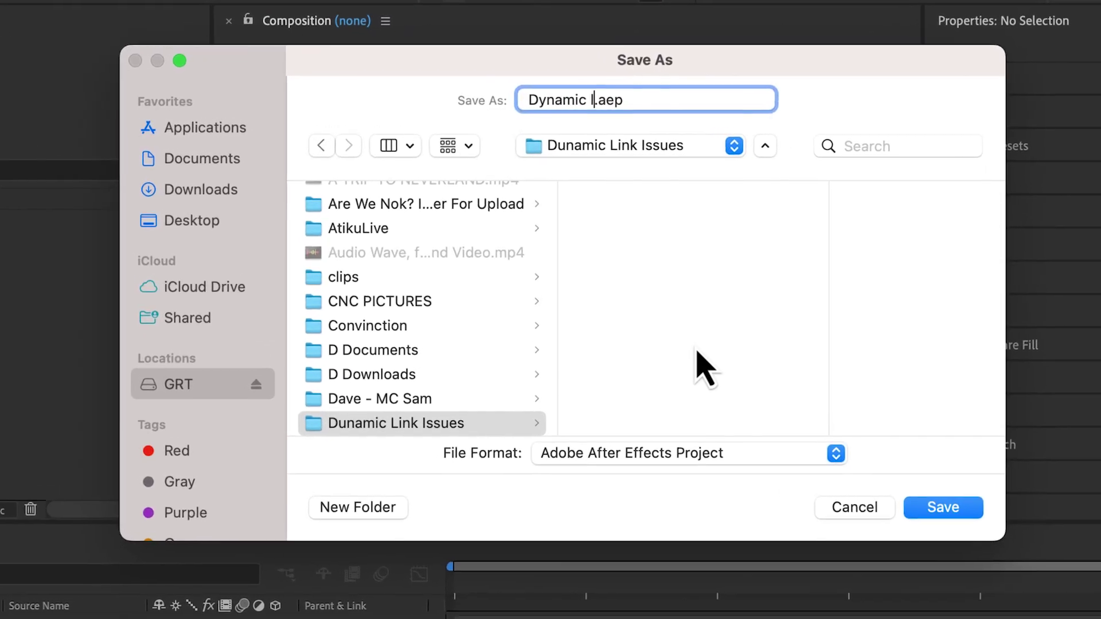
text(ink to )
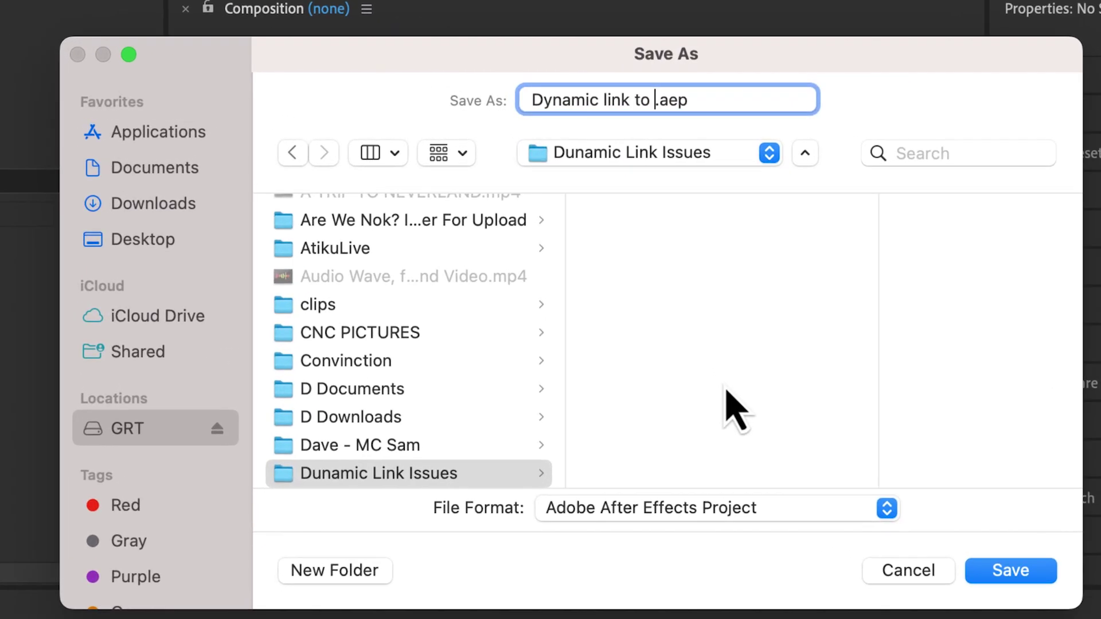
text(AE)
key(Return)
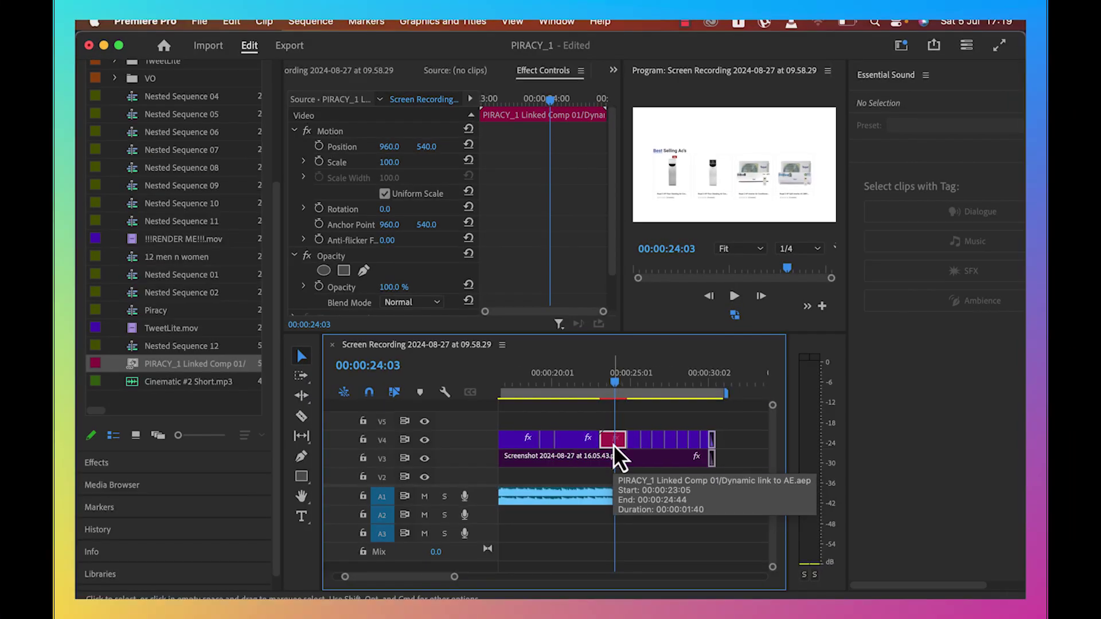
Zoom the timeline, then reveal the PIRACY_1 Linked Comp's source, Dynamic link to AE.aep, in Finder
key(=)
key(=)
key(=)
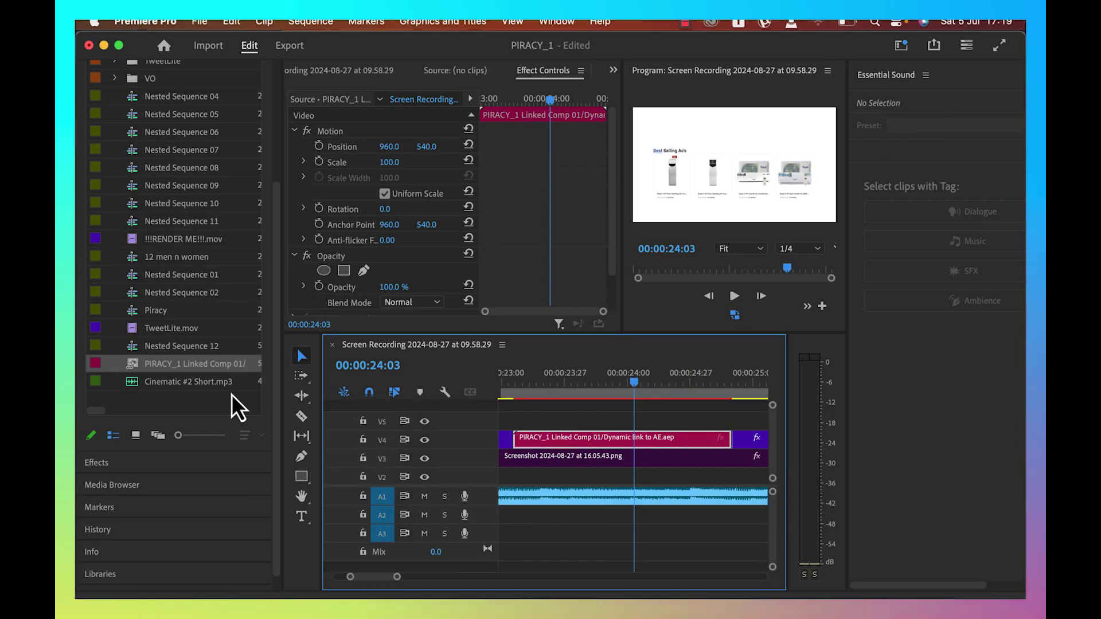
right_click(157, 367)
click(225, 345)
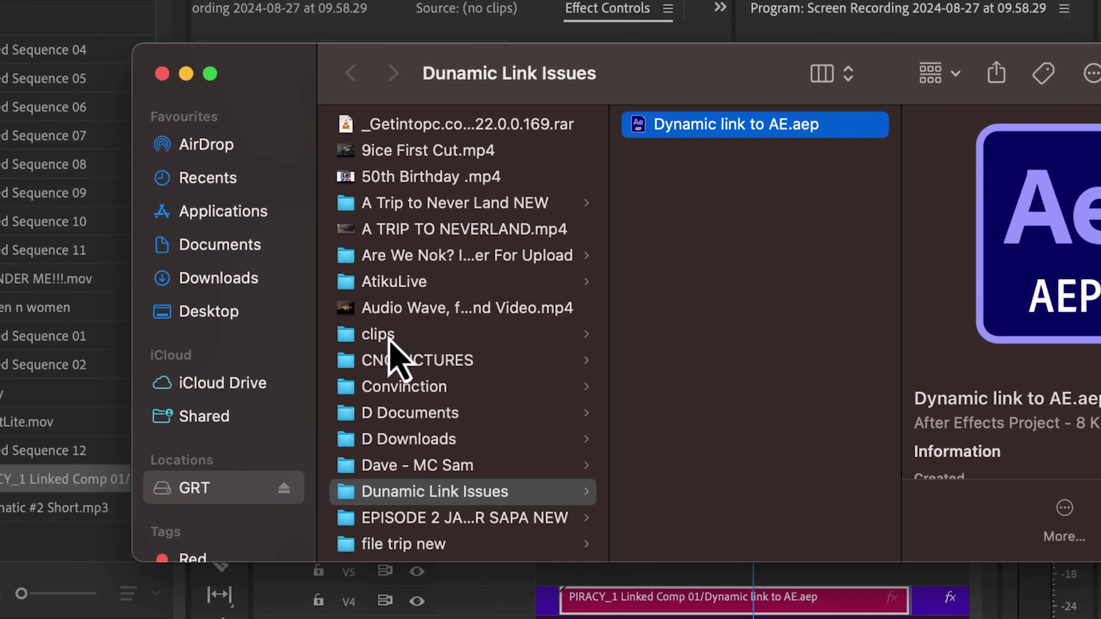
scroll(505, 327, down, 2)
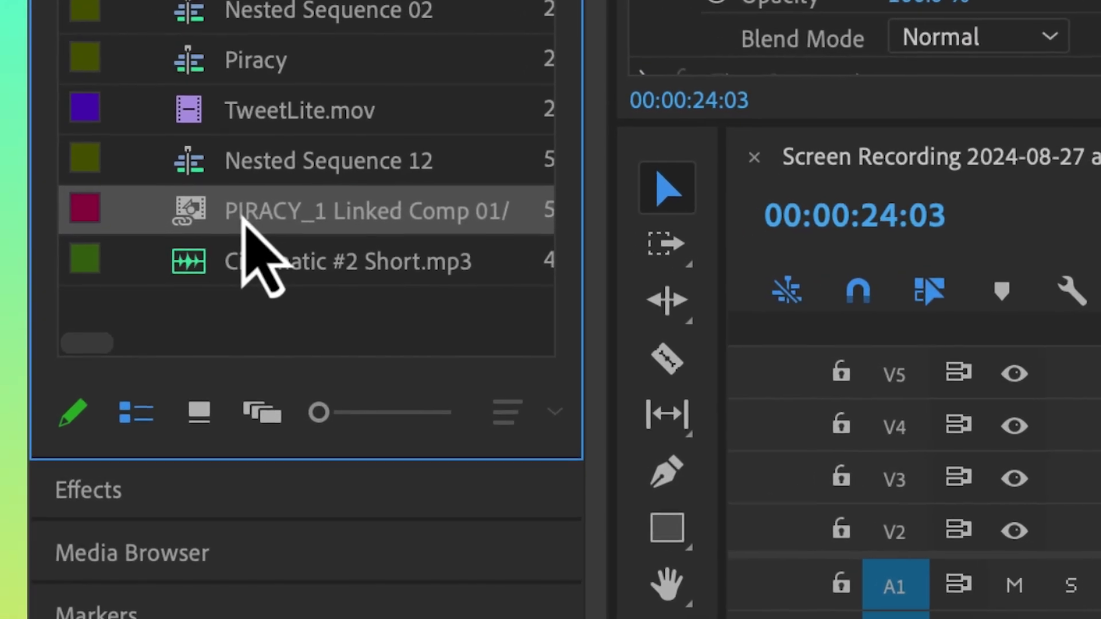
Make the PIRACY_1 Linked Comp offline, then relink it to Dynamic link to AE.aep
right_click(126, 346)
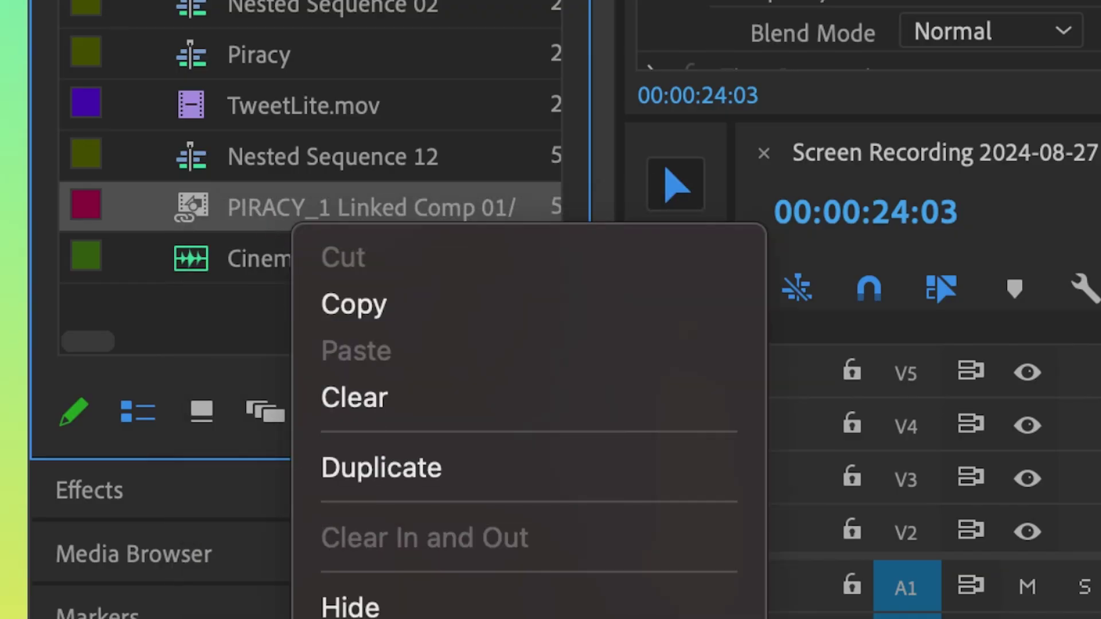
click(469, 304)
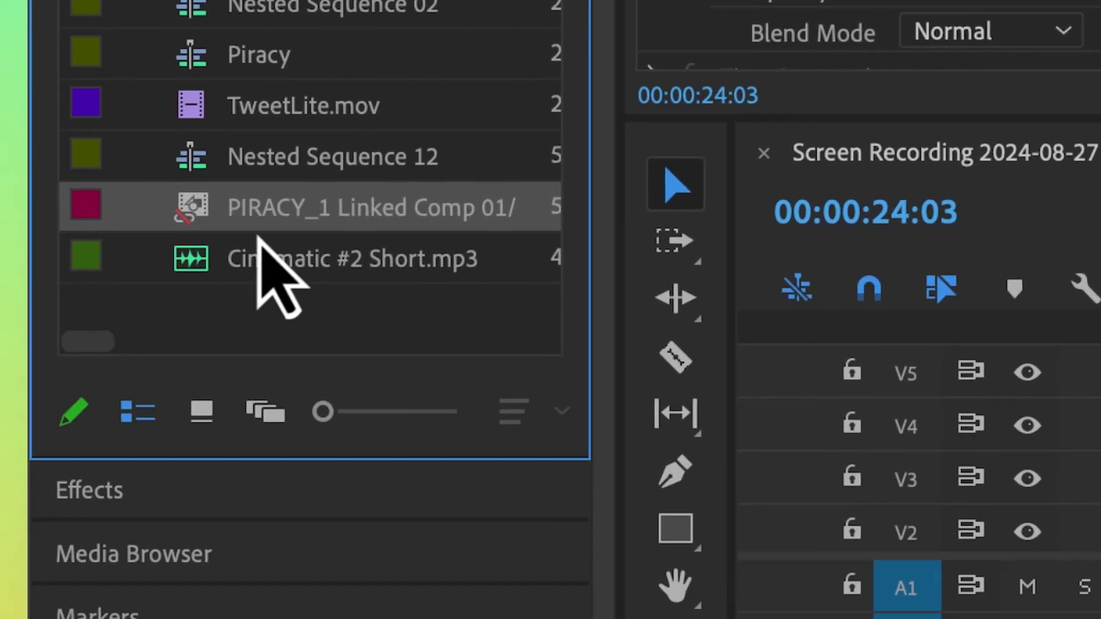
right_click(201, 216)
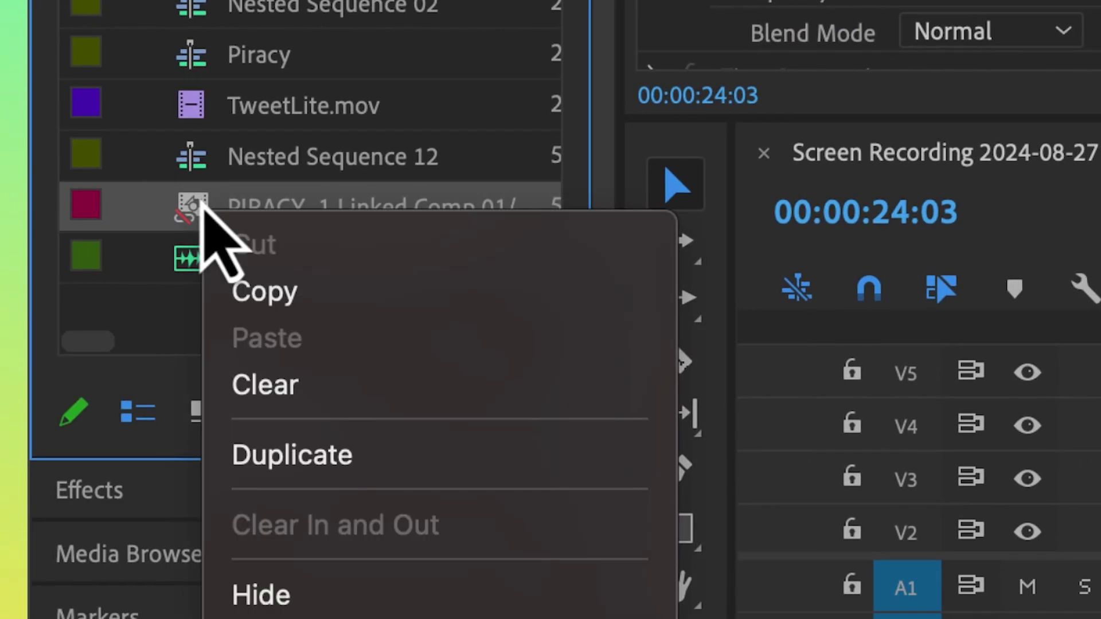
click(422, 459)
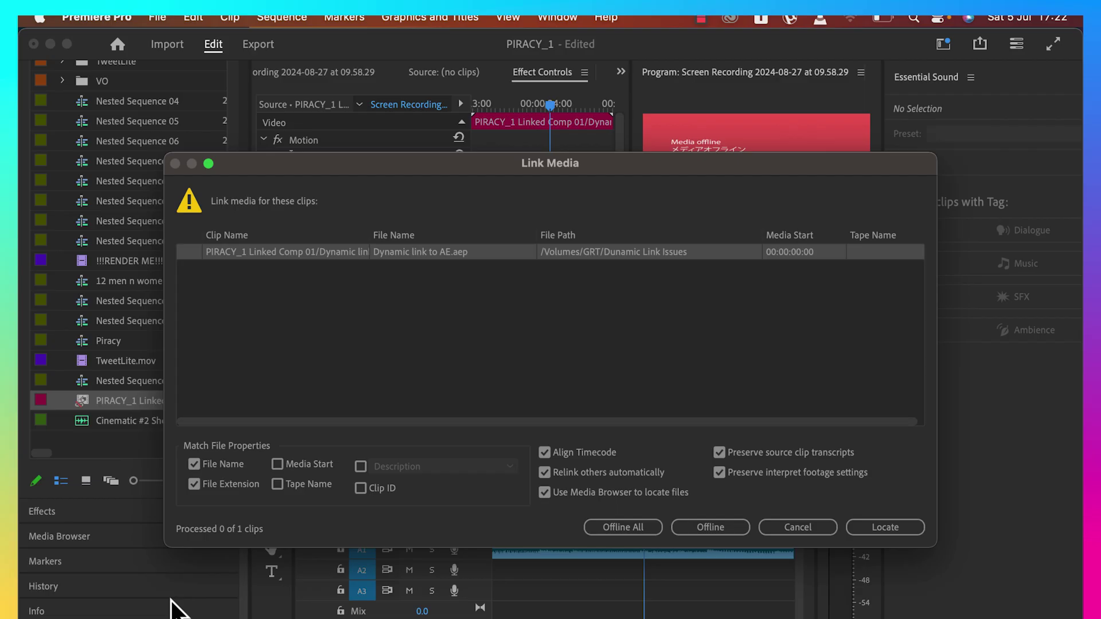
click(893, 528)
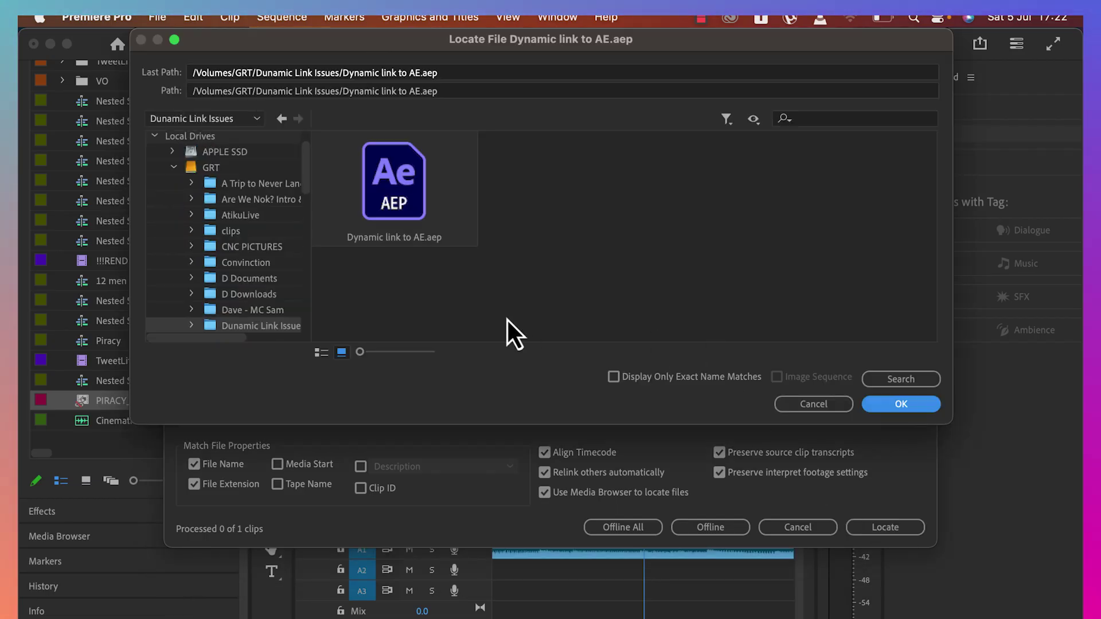
click(901, 405)
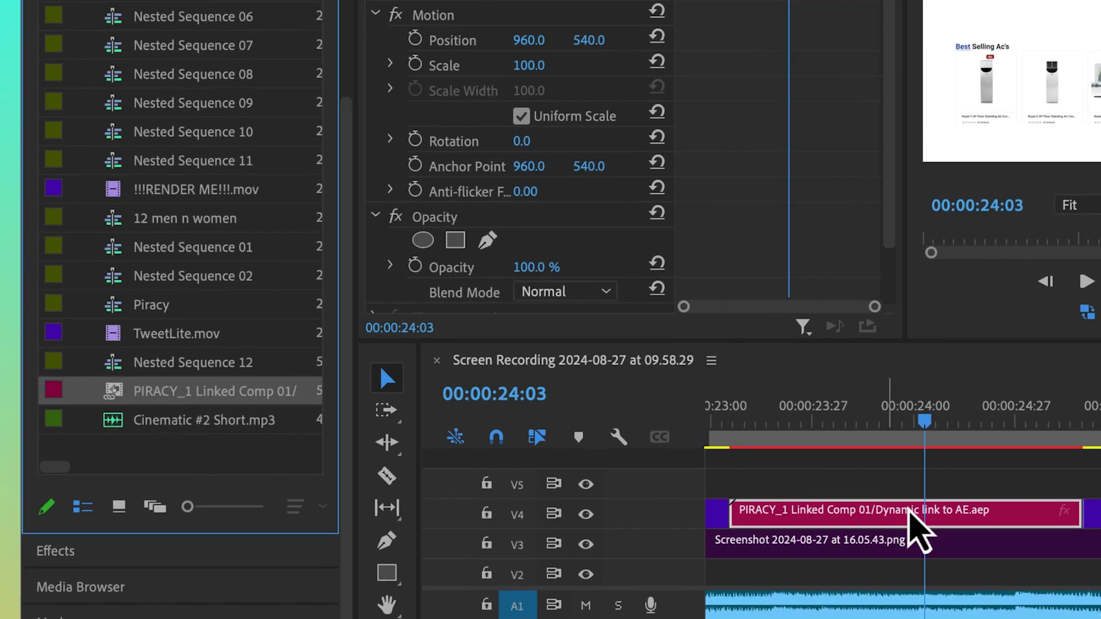
Re-import PIRACY_1 Linked Comp 01 from Dynamic link to AE.aep and drop it on V4 over the old clip
right_click(121, 442)
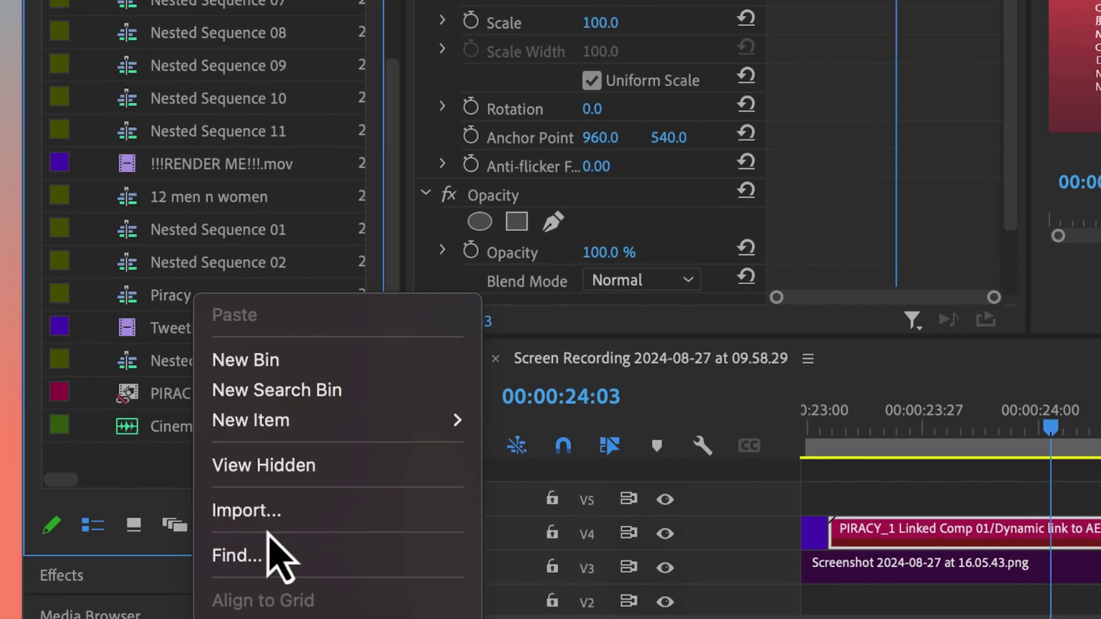
click(273, 510)
right_click(196, 394)
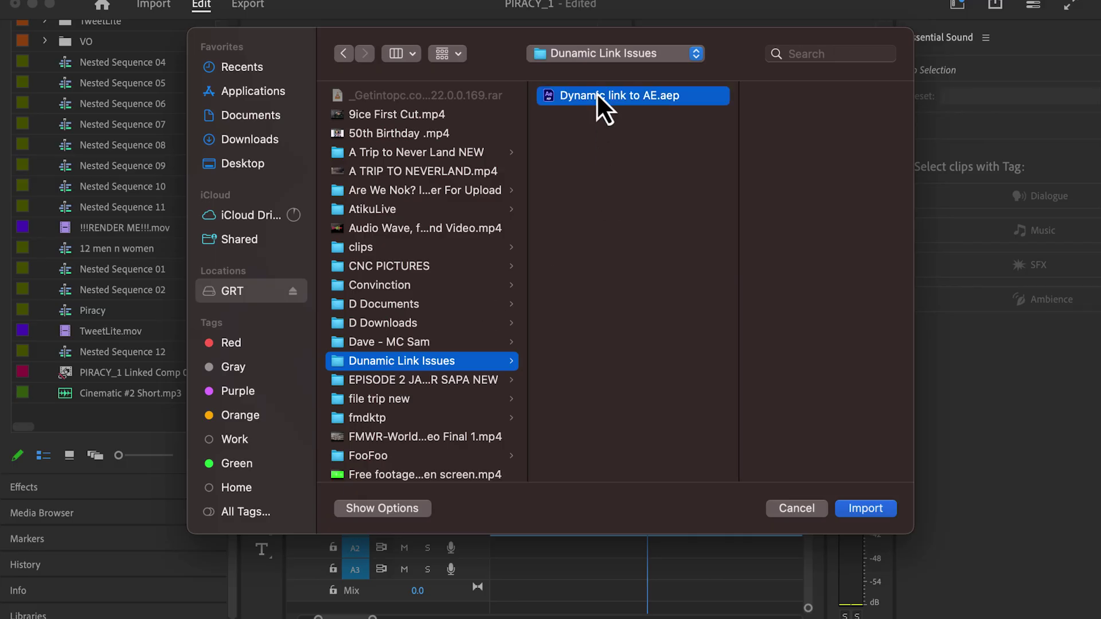
click(866, 508)
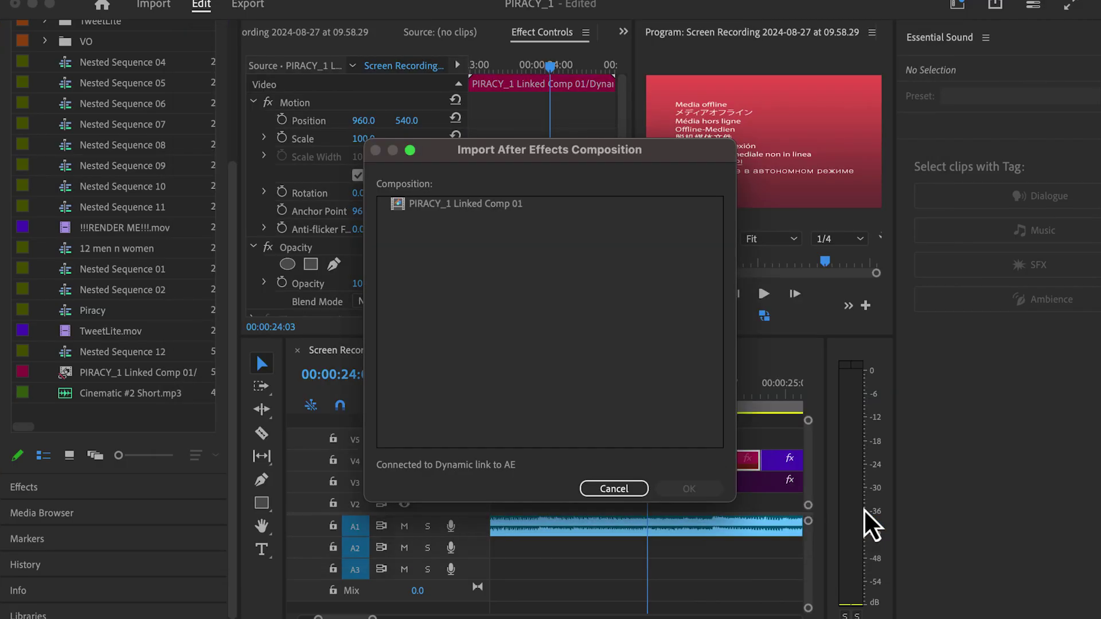
click(409, 205)
click(689, 489)
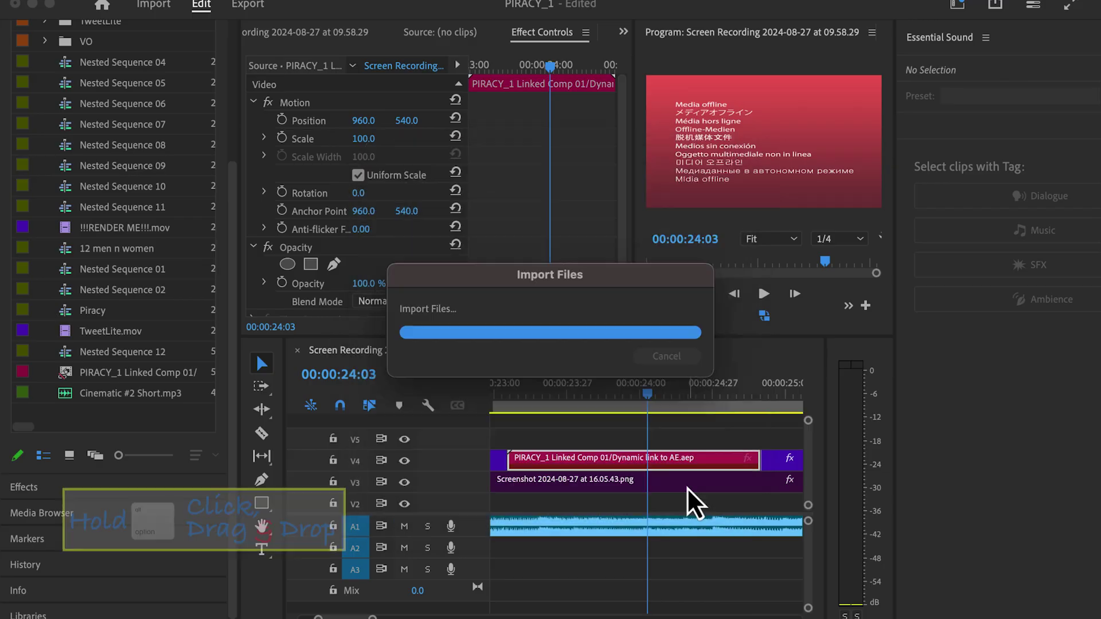
drag(83, 393, 462, 488)
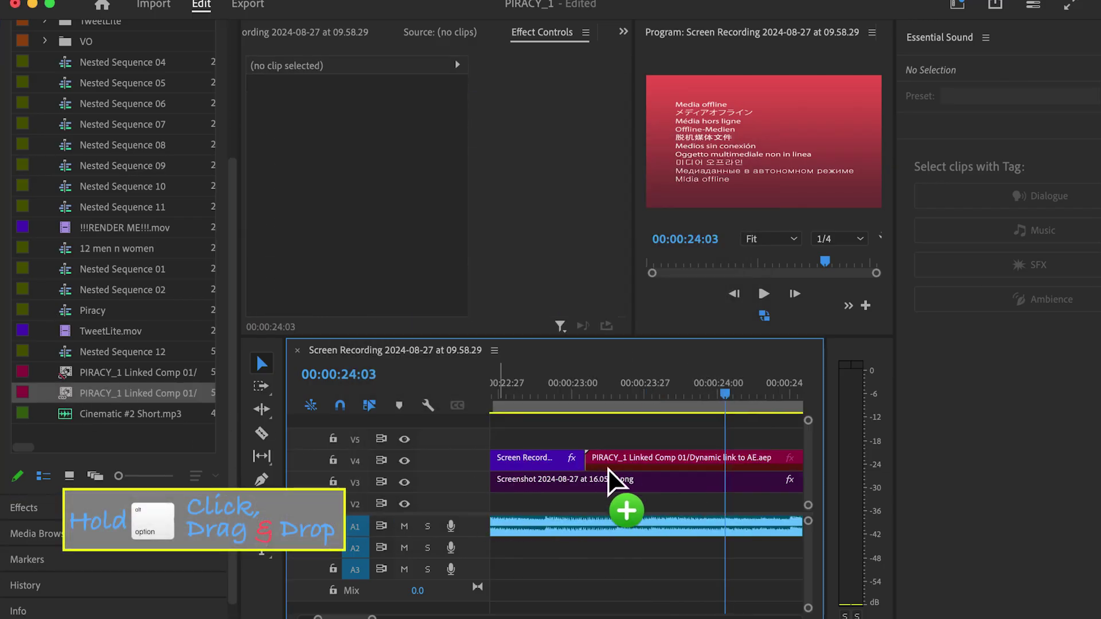
drag(651, 476, 631, 481)
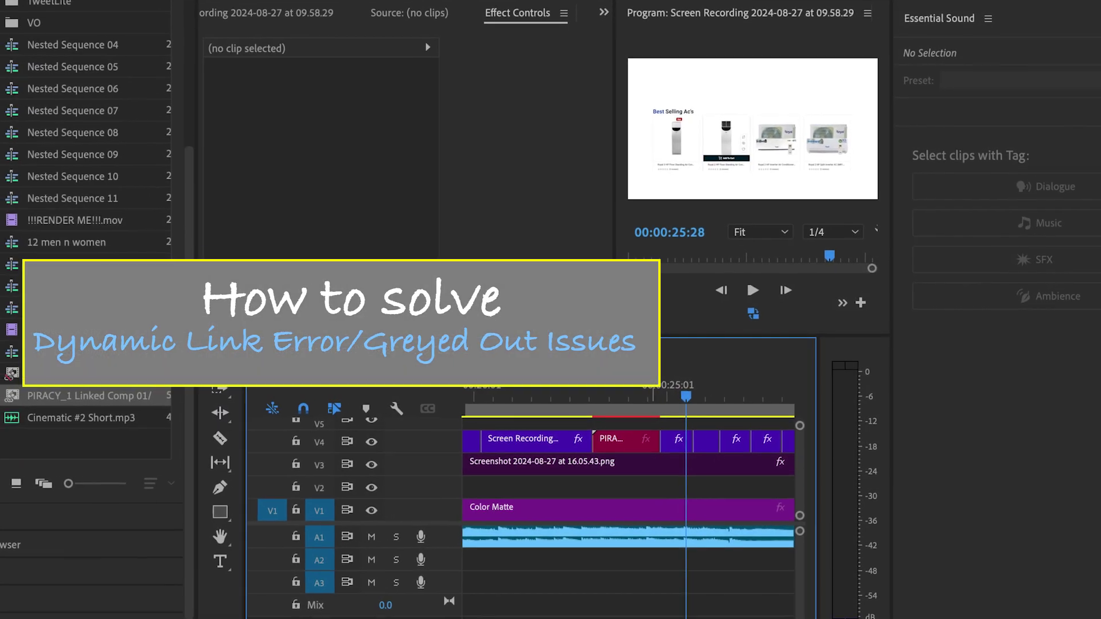
Rename the screen-recording sequence to 'Dynamic Link Issues Solved'
right_click(714, 439)
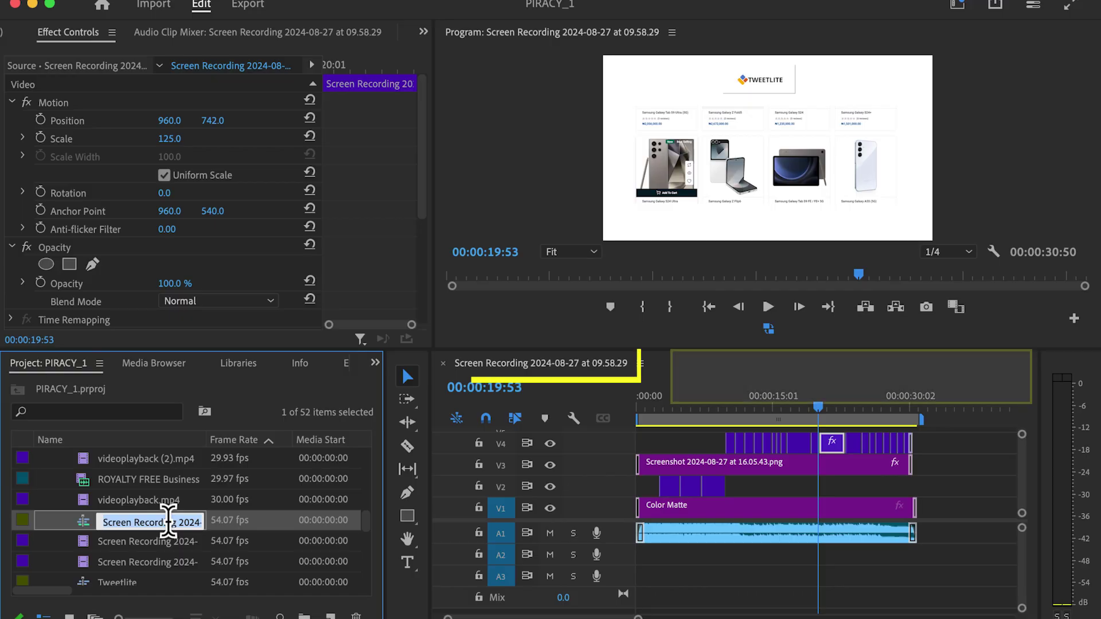
text(Dynamic Link Issues Solved)
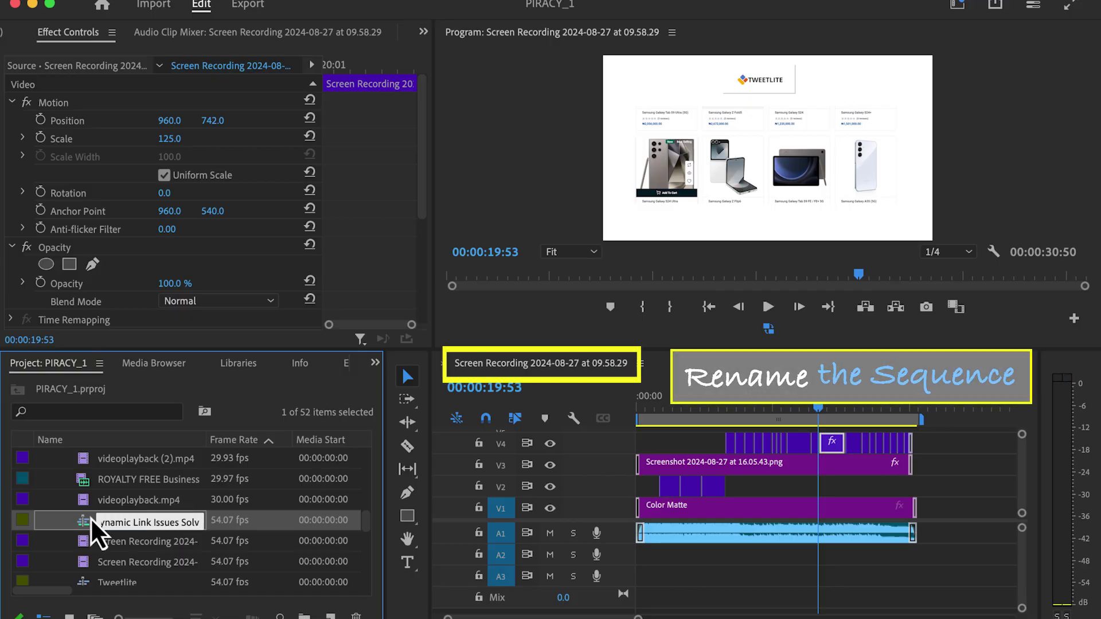
key(Return)
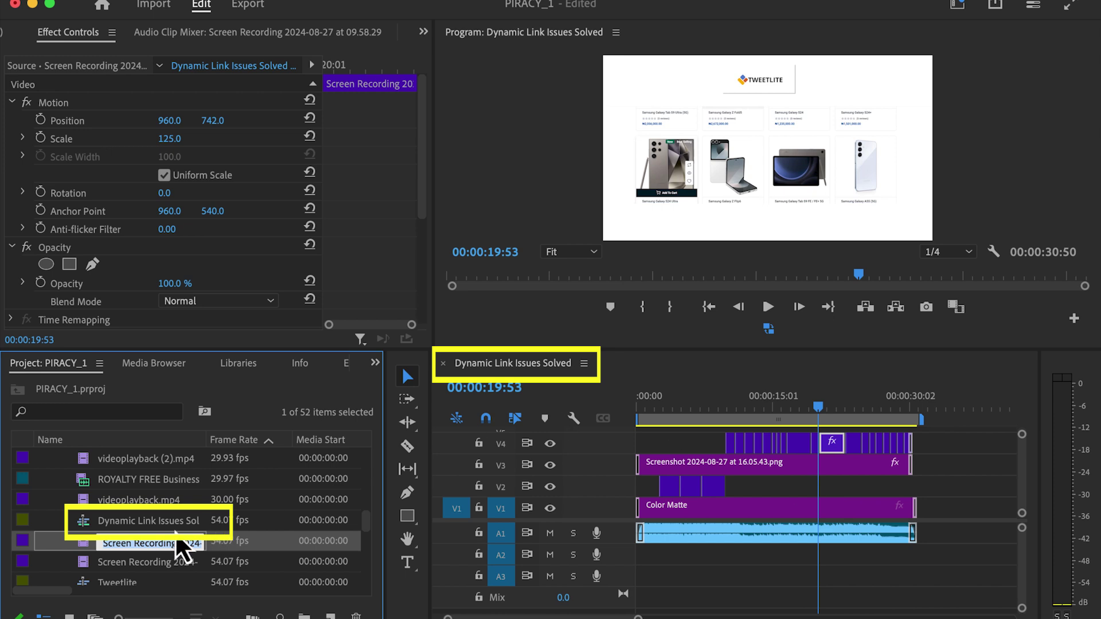
key(Escape)
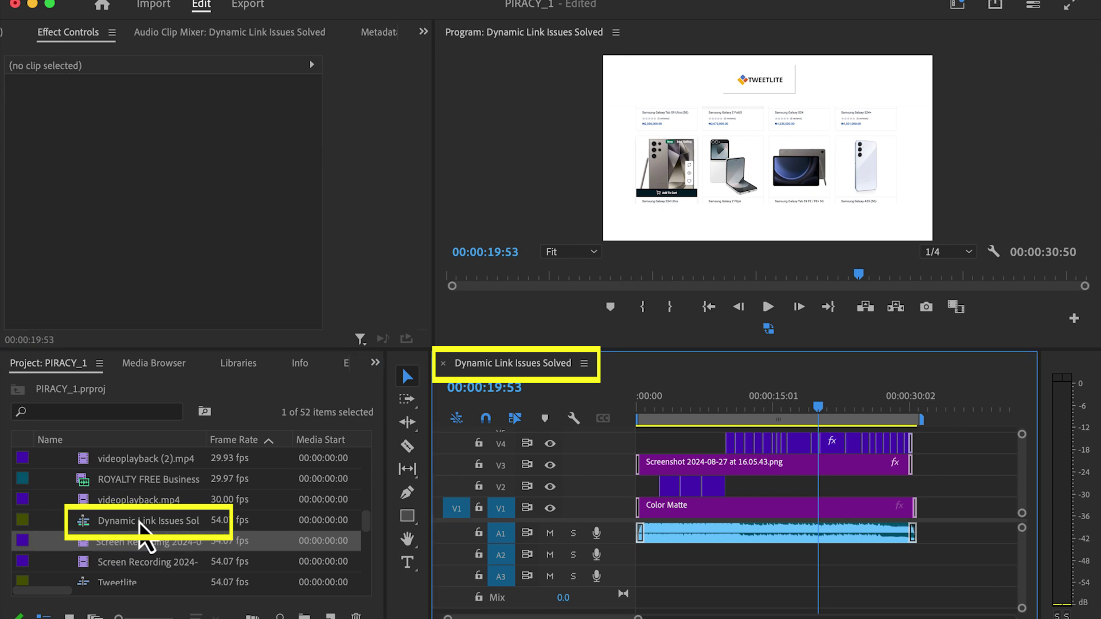
Save the Premiere project as 'Dynamic Link PP to AE' in the proj folder, then switch to After Effects
key(super+shift+s)
text(Dynamic Link t)
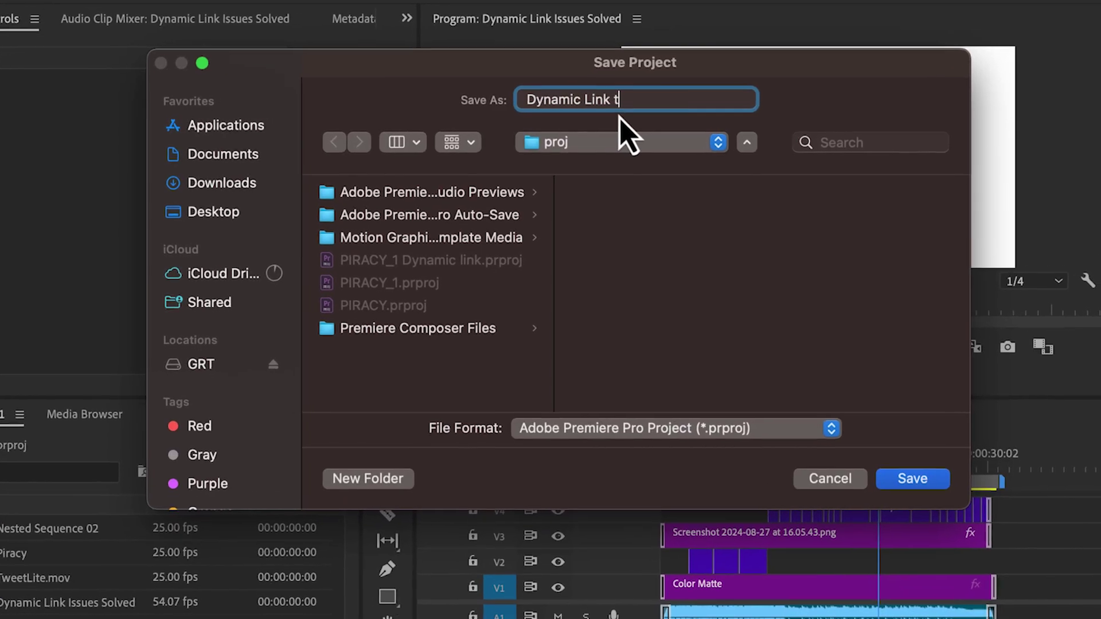
key(BackSpace)
text(PP to)
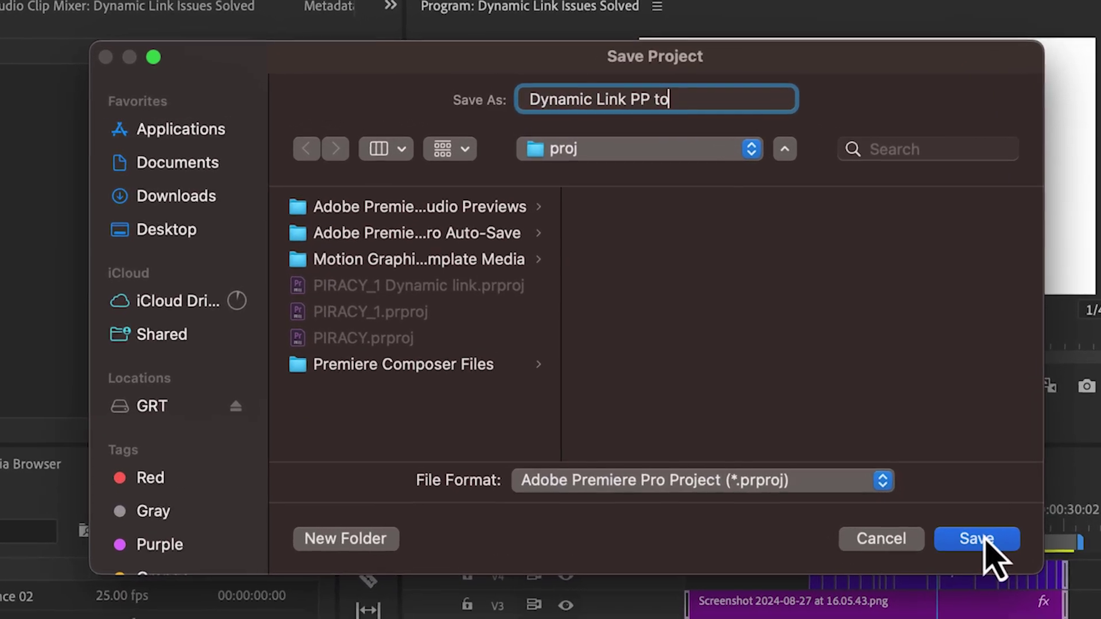
text( AE)
click(1005, 559)
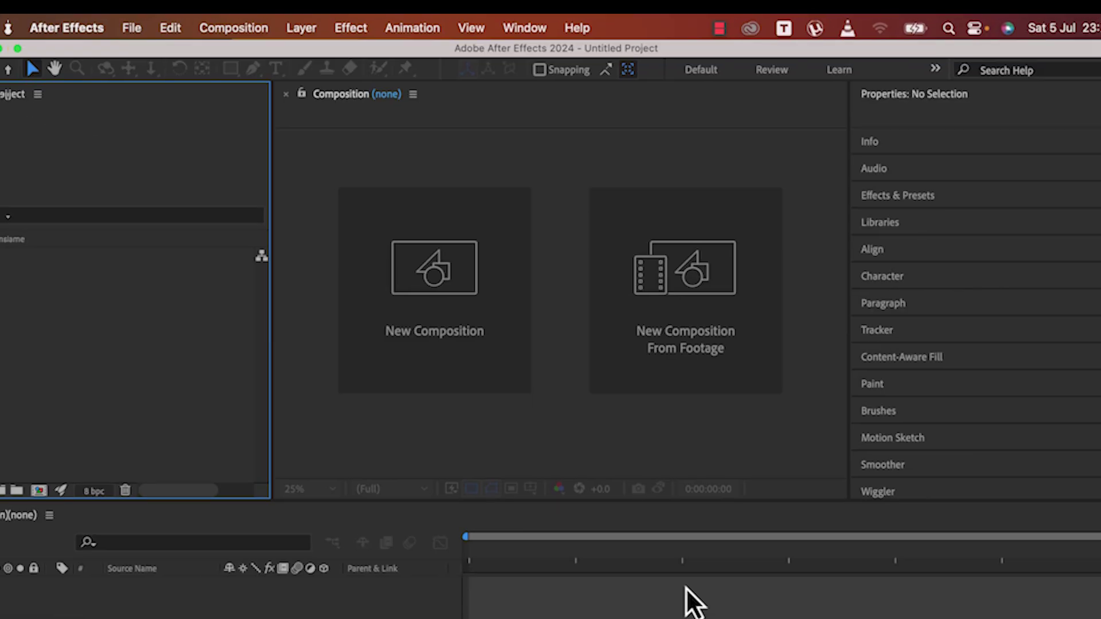
click(126, 24)
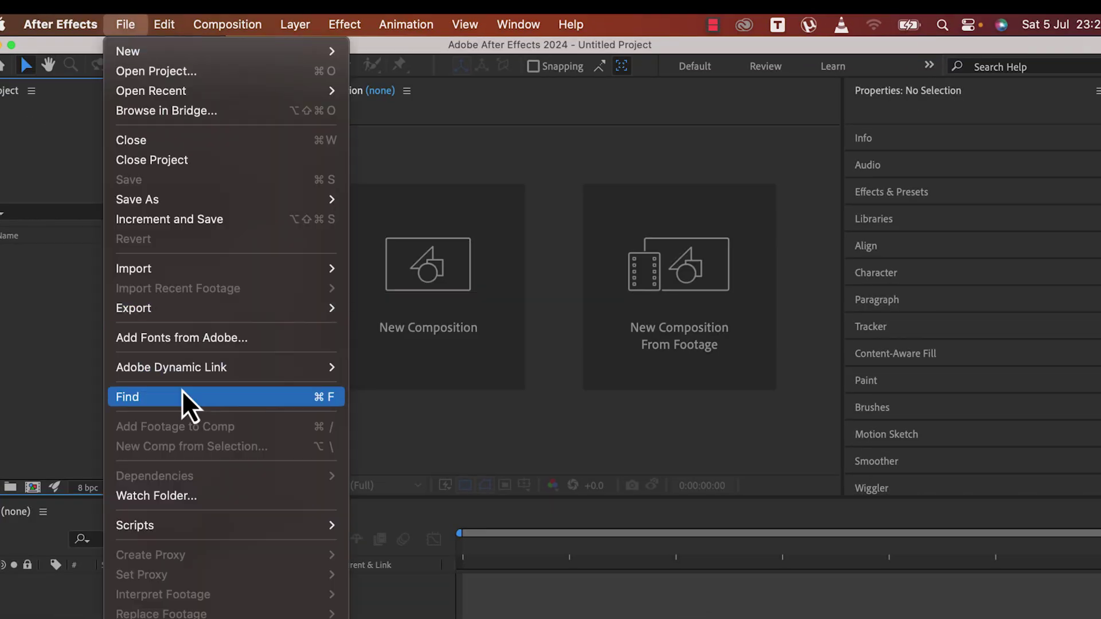
Start Import Premiere Pro Sequence and browse to the GRT > NCC > proj folder
mouse_move(181, 373)
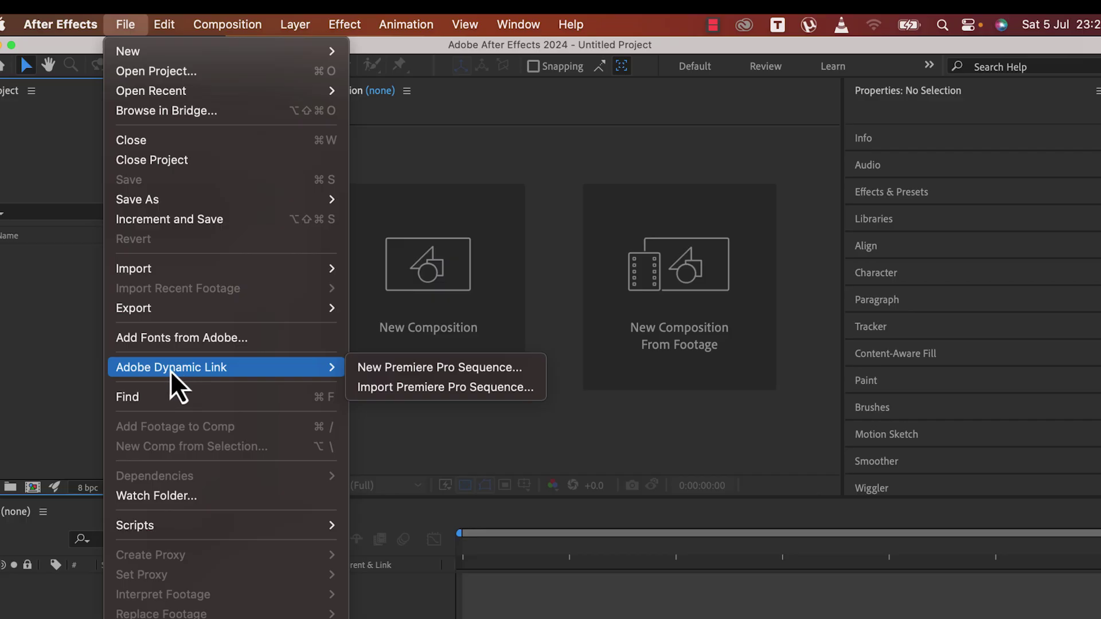
click(385, 389)
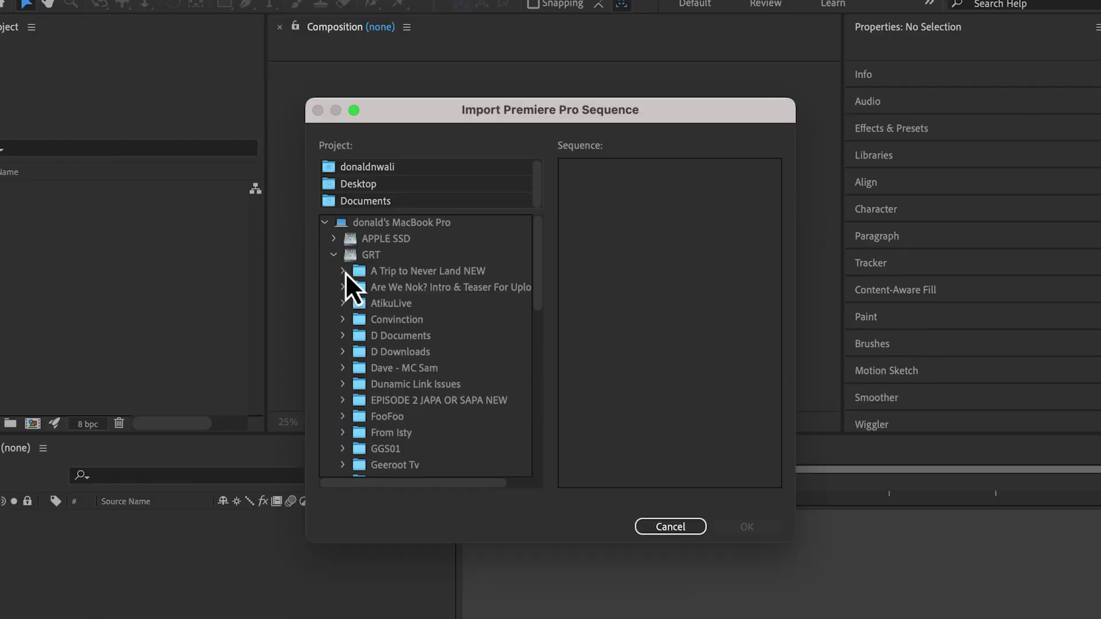
click(374, 257)
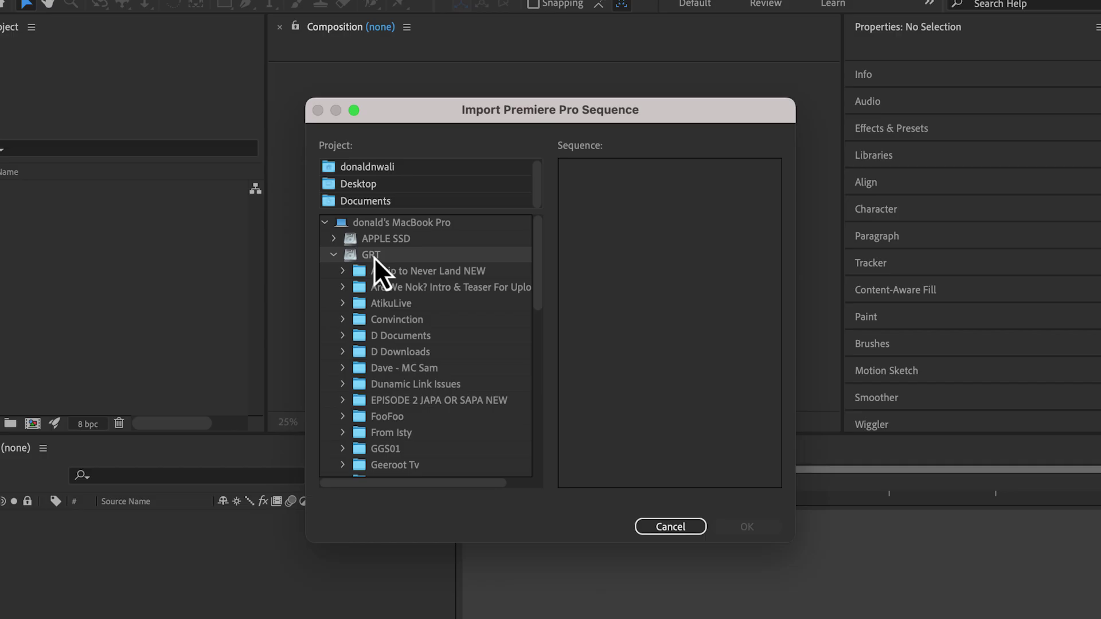
scroll(387, 319, down, 5)
click(343, 414)
scroll(343, 414, down, 5)
click(353, 394)
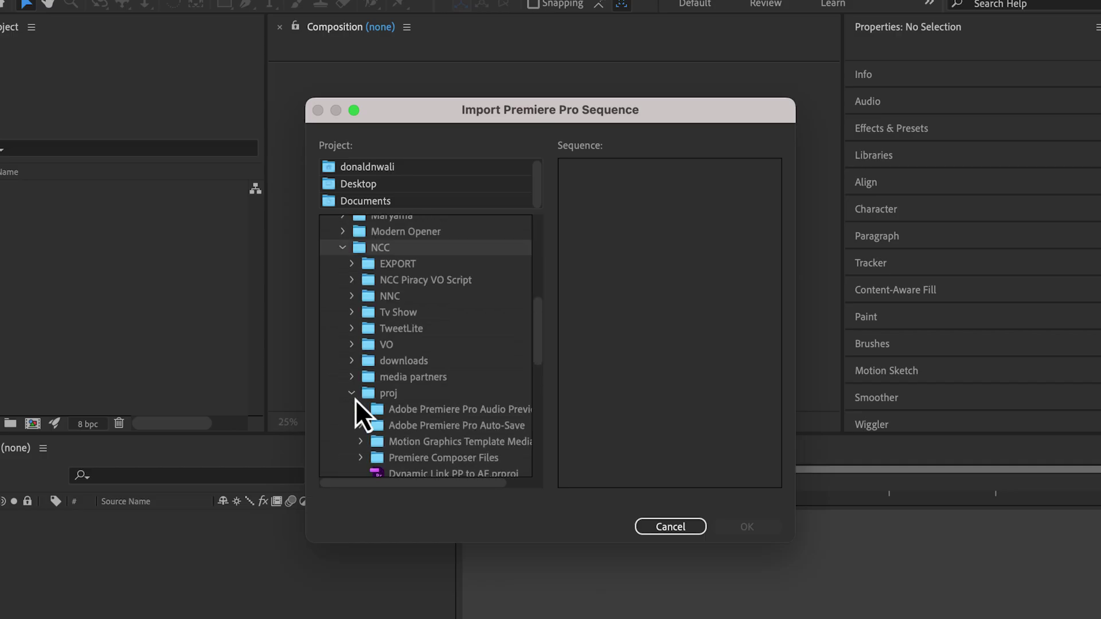
scroll(379, 401, down, 4)
Import the Dynamic Link Issues Solved sequence from Dynamic Link PP to AE.prproj
click(396, 410)
scroll(401, 390, down, 2)
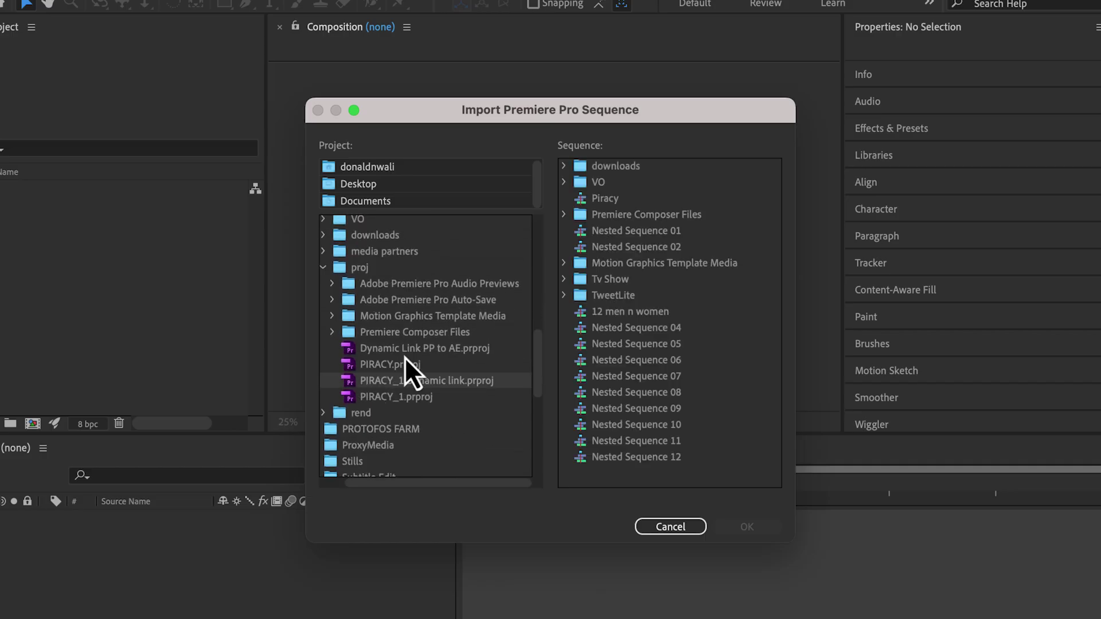
click(407, 355)
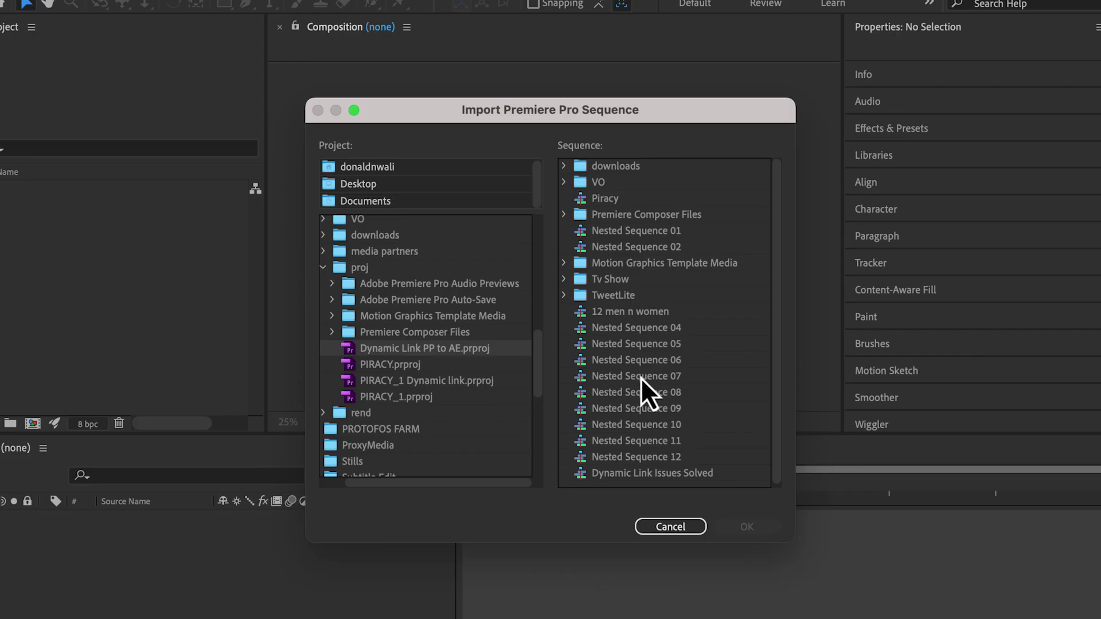
scroll(641, 379, down, 1)
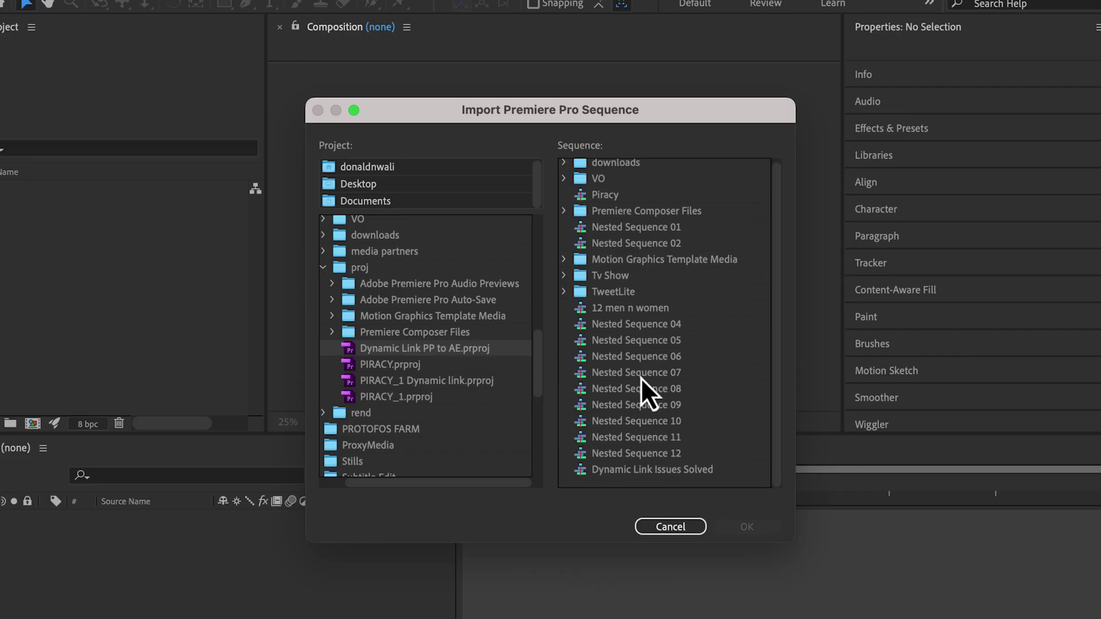
click(614, 470)
click(746, 527)
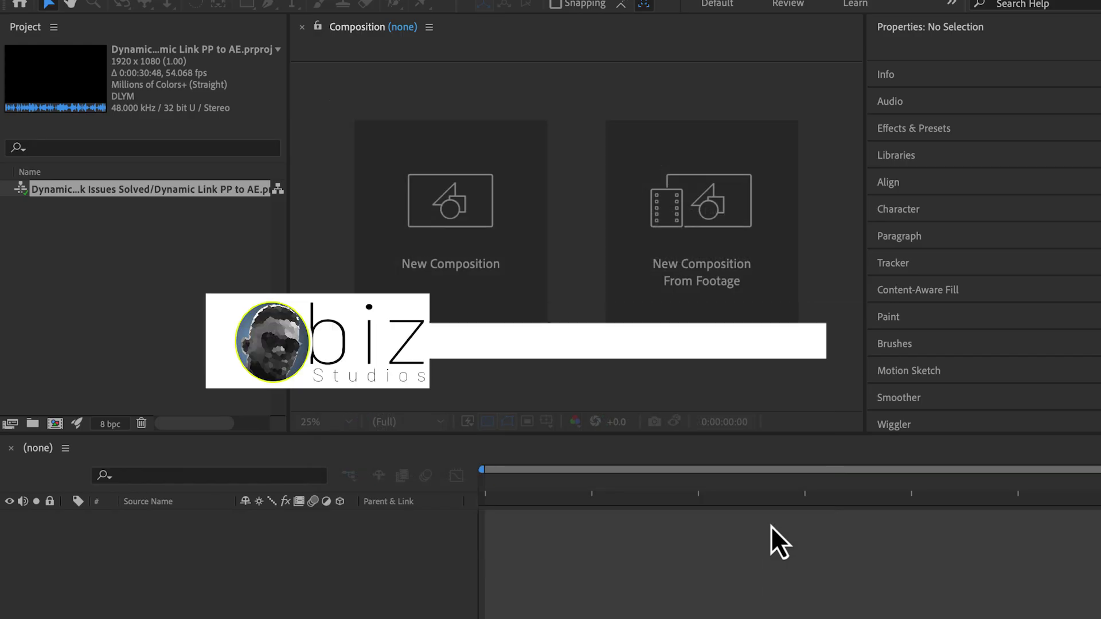
Create a composition from the imported sequence and move the time indicator to 0:00:11:48
drag(23, 191, 57, 426)
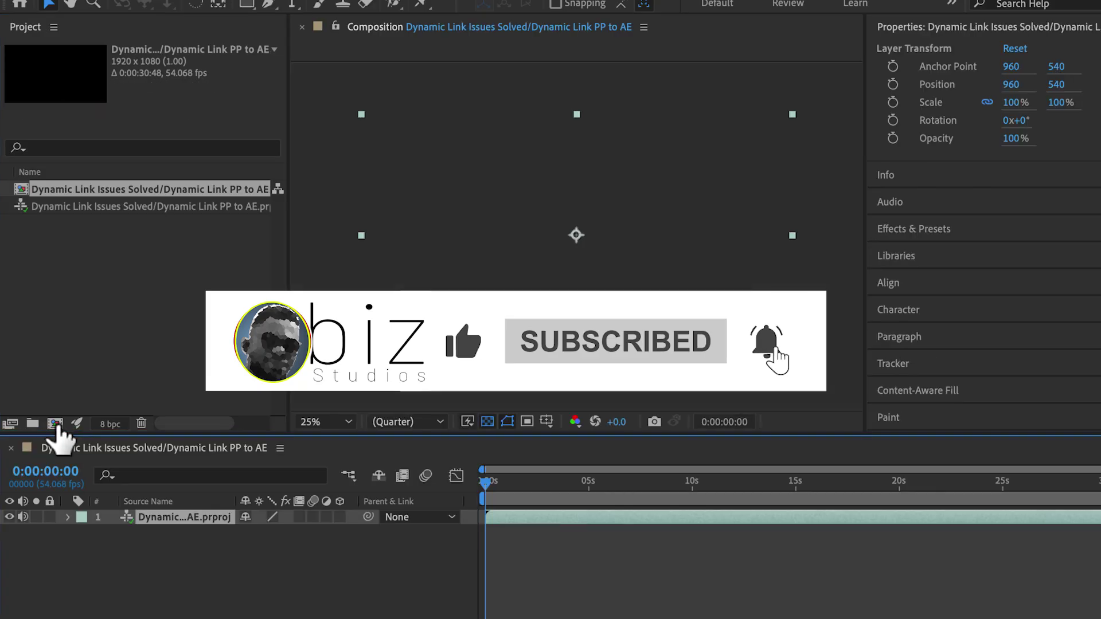
click(786, 485)
click(733, 532)
Save the project to the Desktop as 'Dynamic link AE - PrP.aep'
click(148, 11)
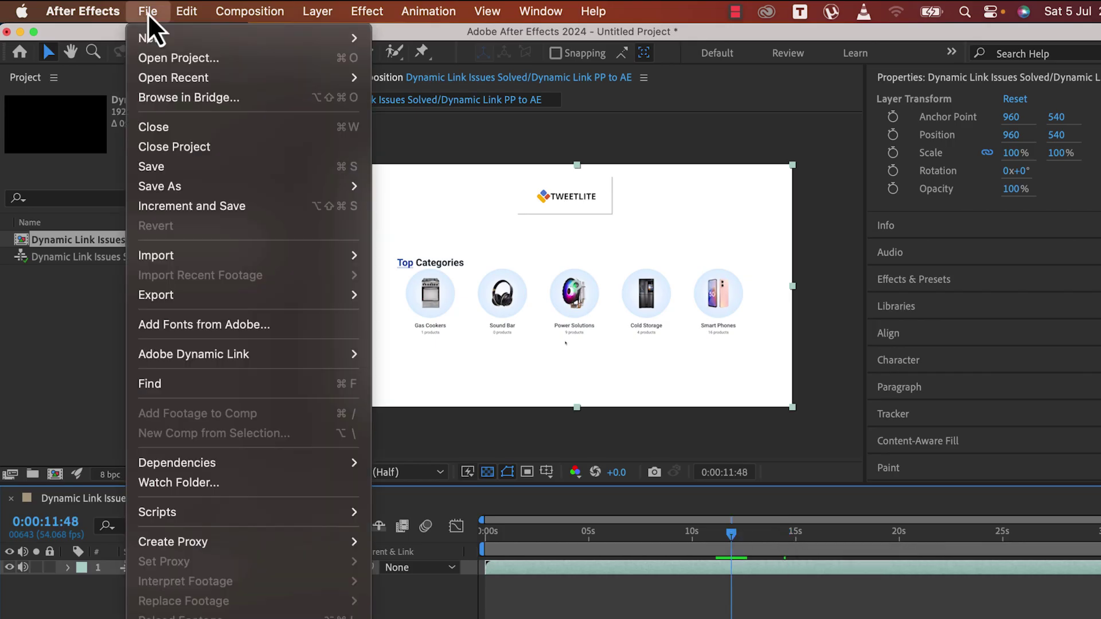
click(184, 167)
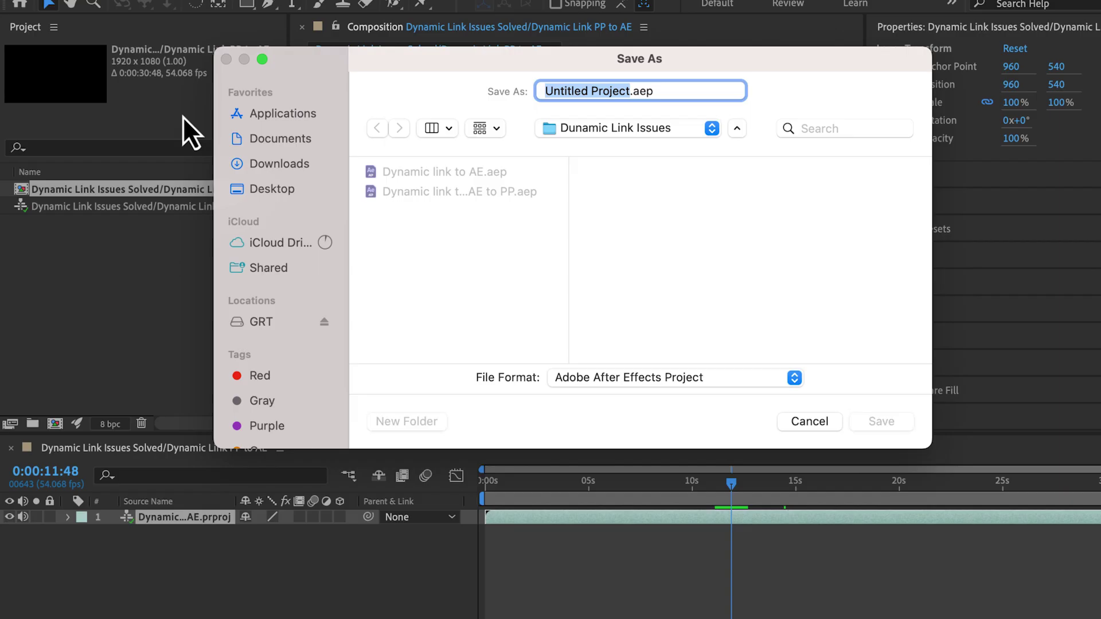
click(272, 189)
text(Dynam)
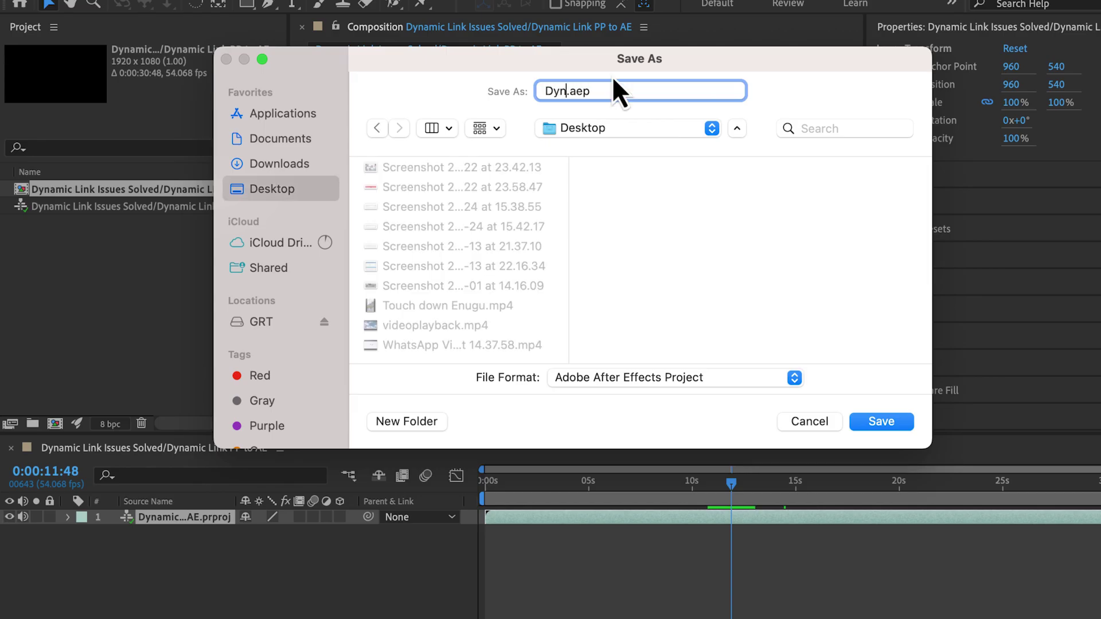
text(ic link AE to)
key(BackSpace)
key(BackSpace)
text(- PrP)
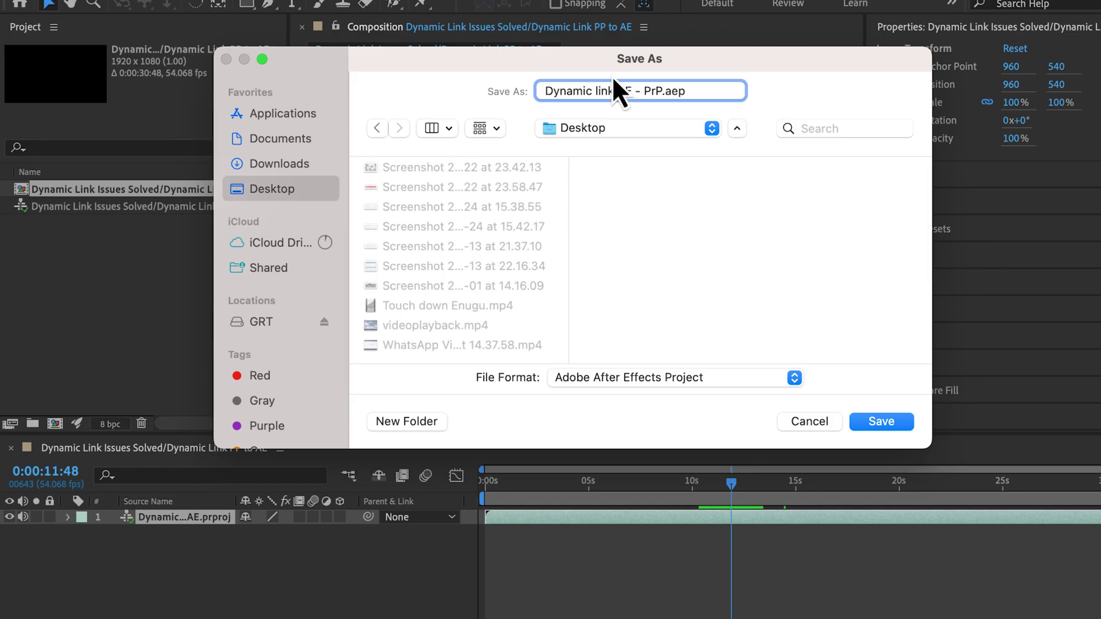
click(884, 423)
In Premiere Pro, replace the V4 screen recording clip with an After Effects composition
click(853, 595)
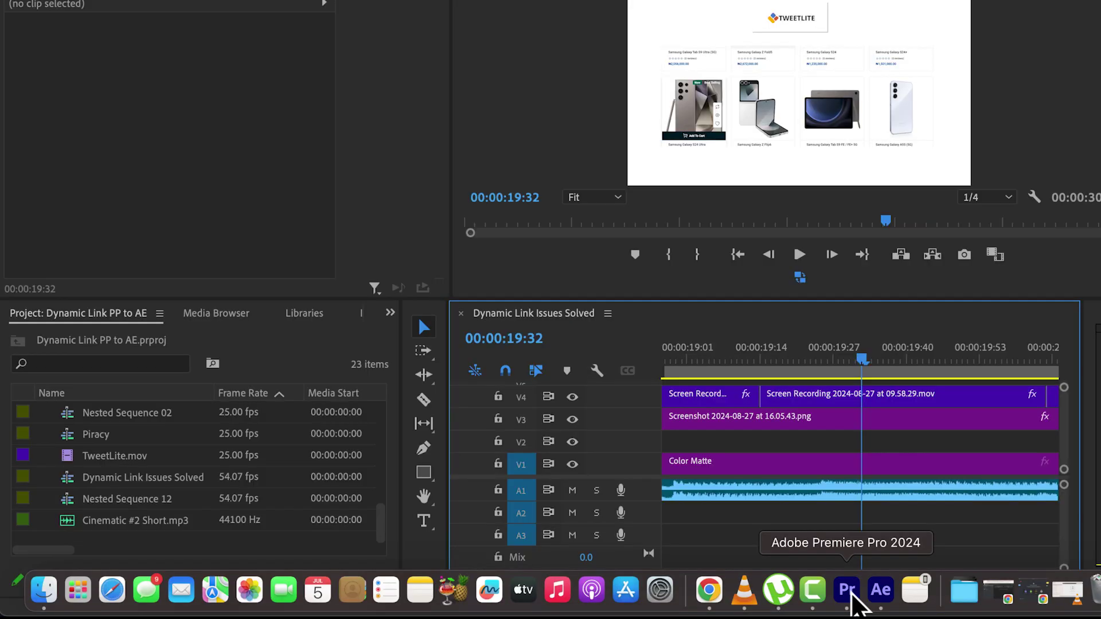
click(859, 395)
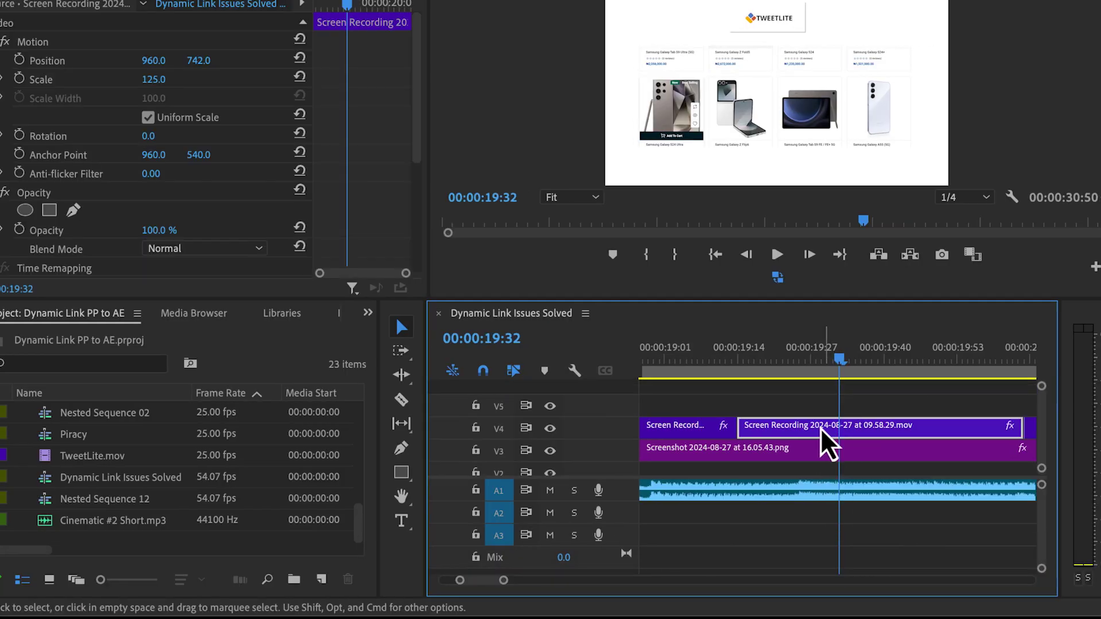
right_click(816, 433)
scroll(927, 339, down, 5)
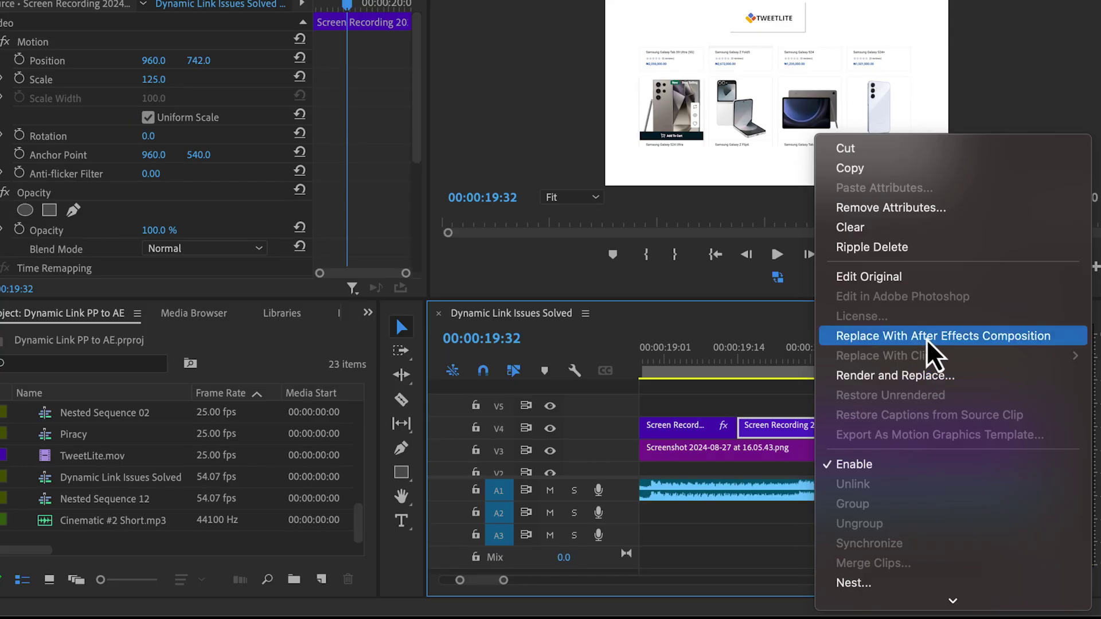
click(927, 339)
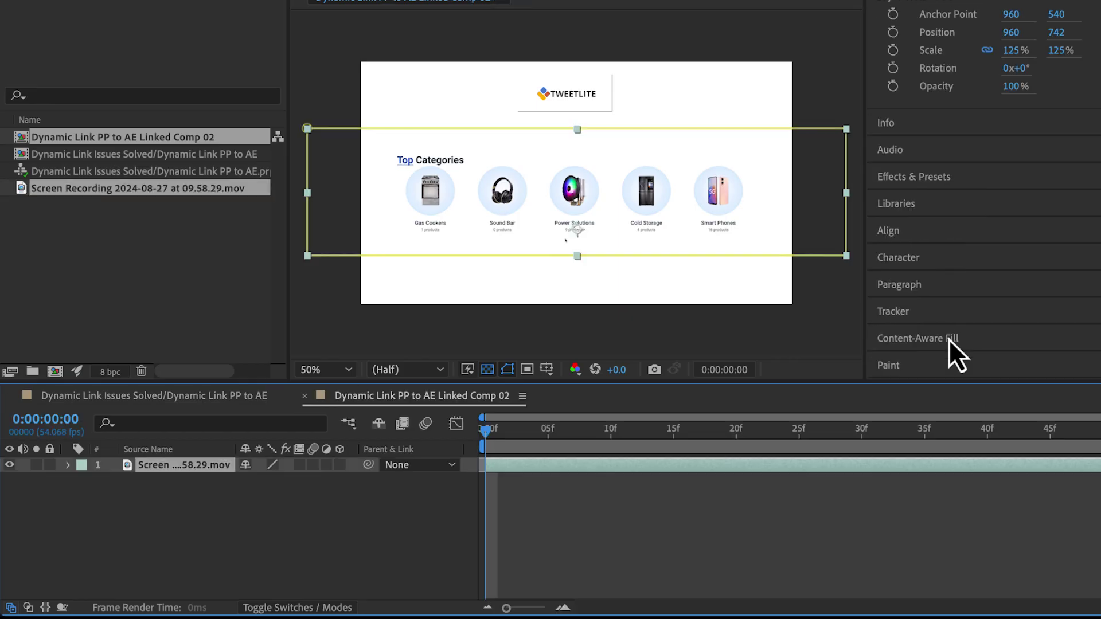
Confirm the 'Linked Comp 02' clip sits on Premiere's timeline, then return to After Effects
mouse_move(744, 592)
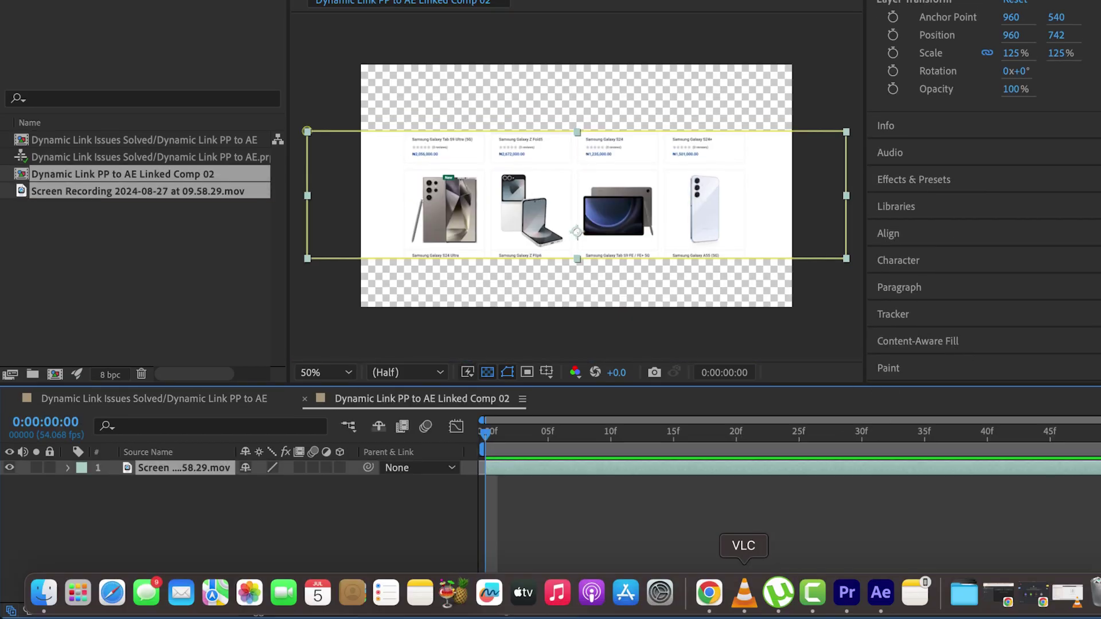
click(847, 603)
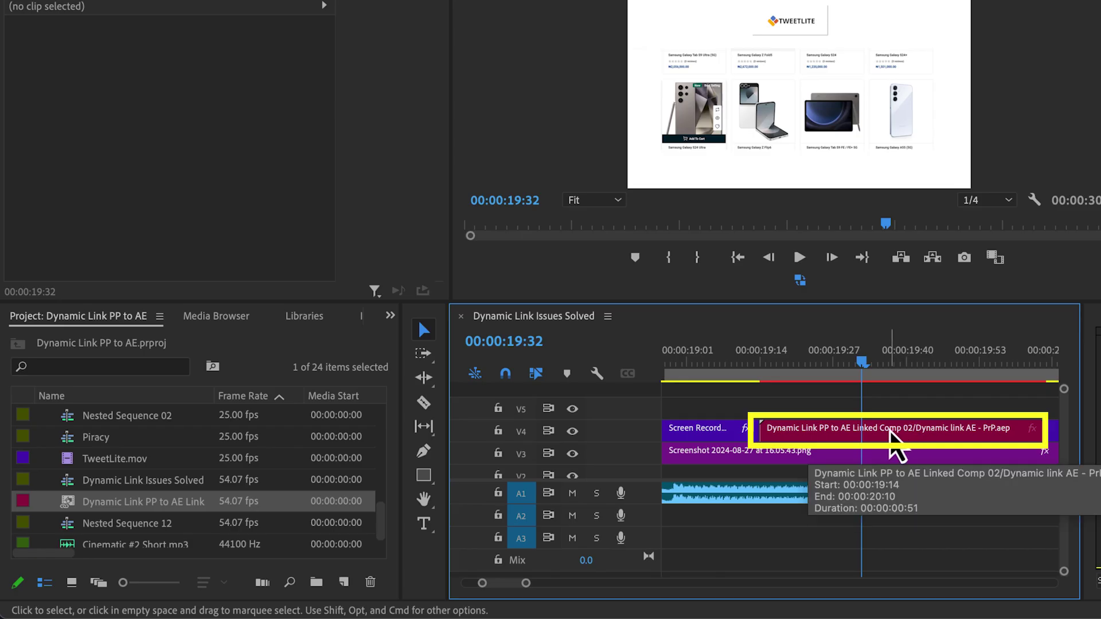
click(910, 602)
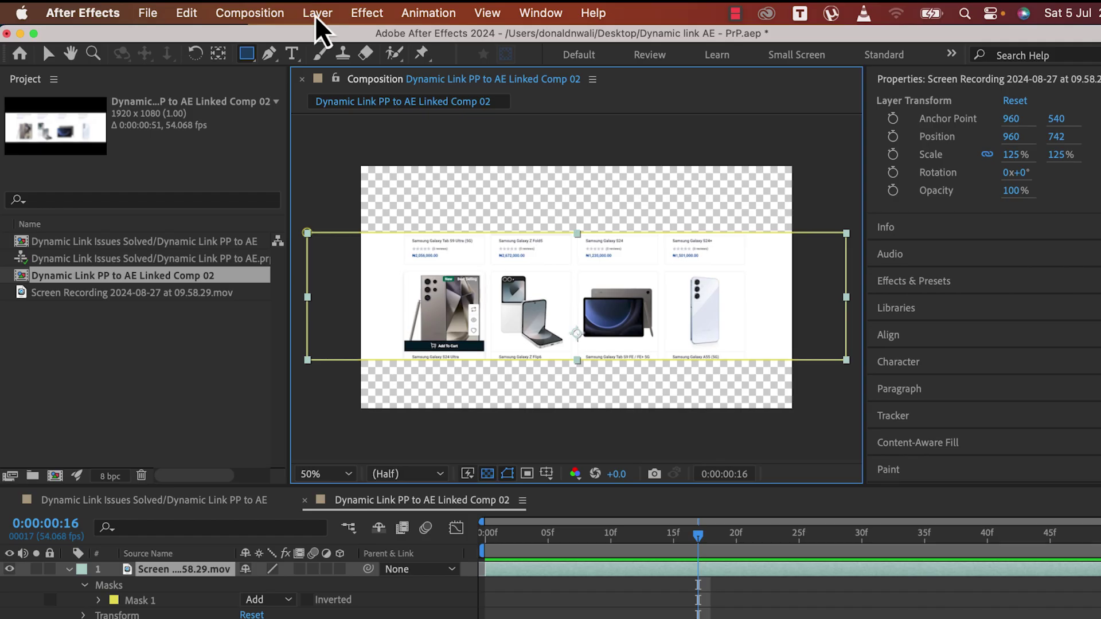
Add a red solid layer to the linked comp and check it updates in Premiere Pro
click(317, 13)
mouse_move(321, 40)
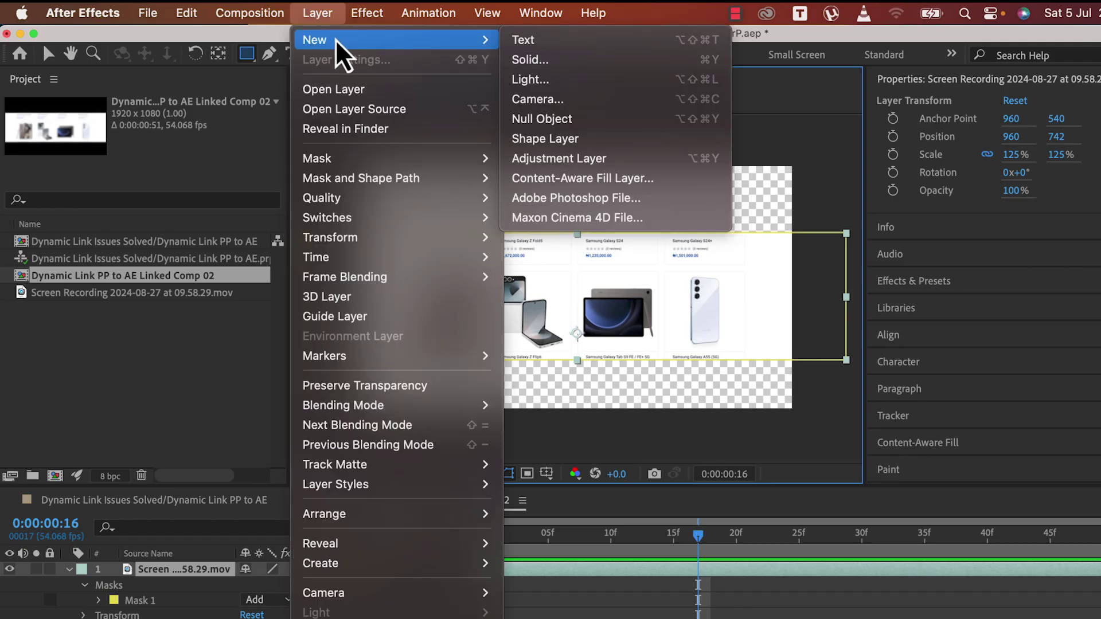
click(535, 64)
click(562, 497)
click(510, 372)
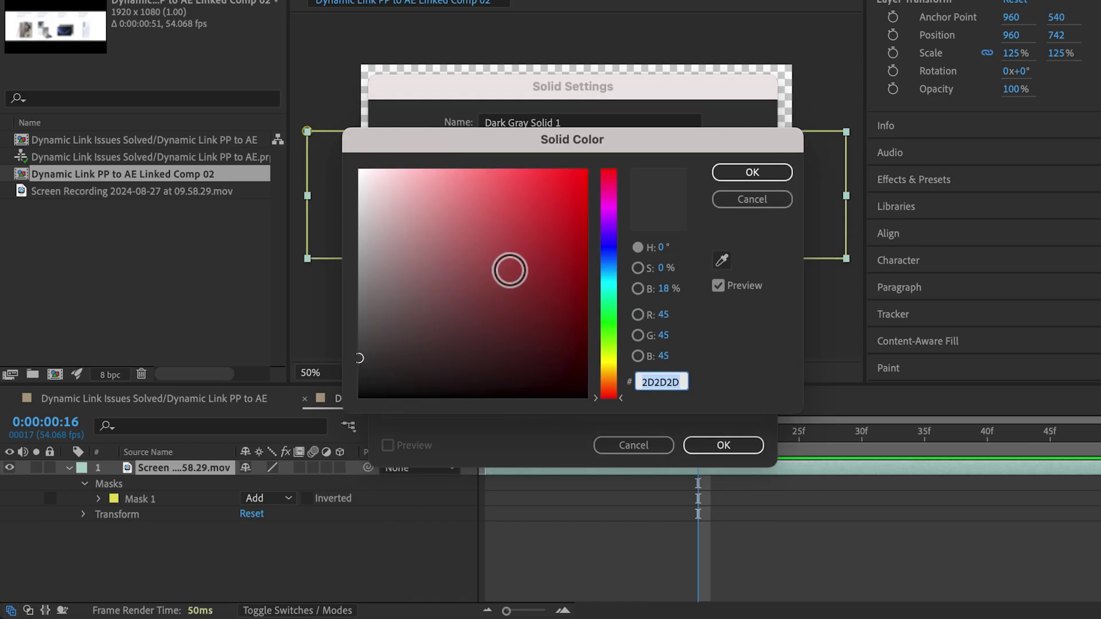
click(737, 276)
click(709, 447)
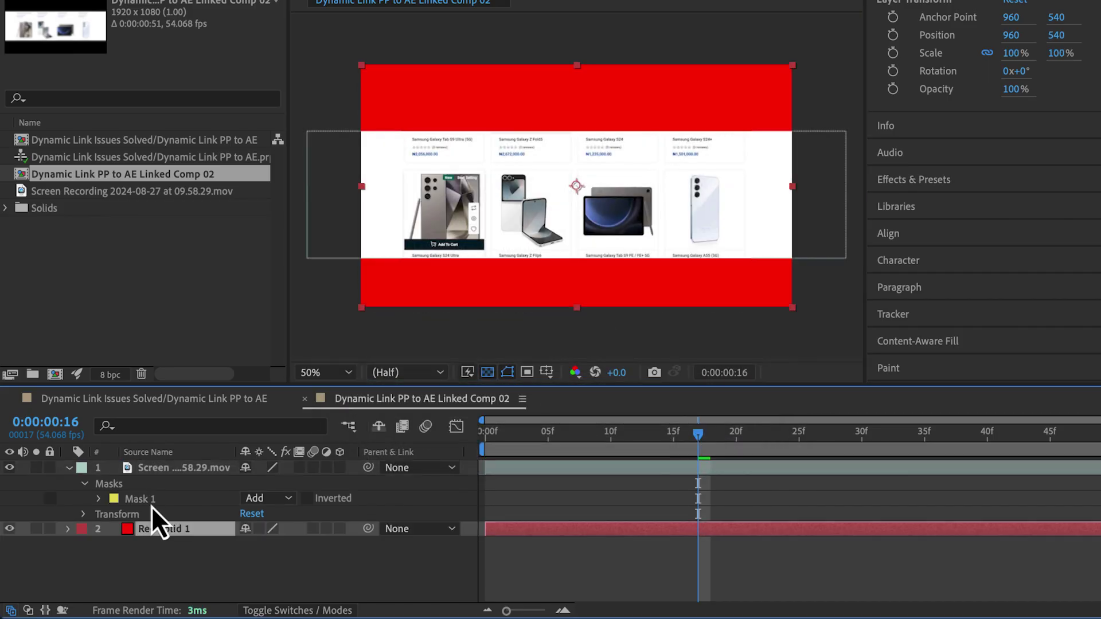
click(878, 602)
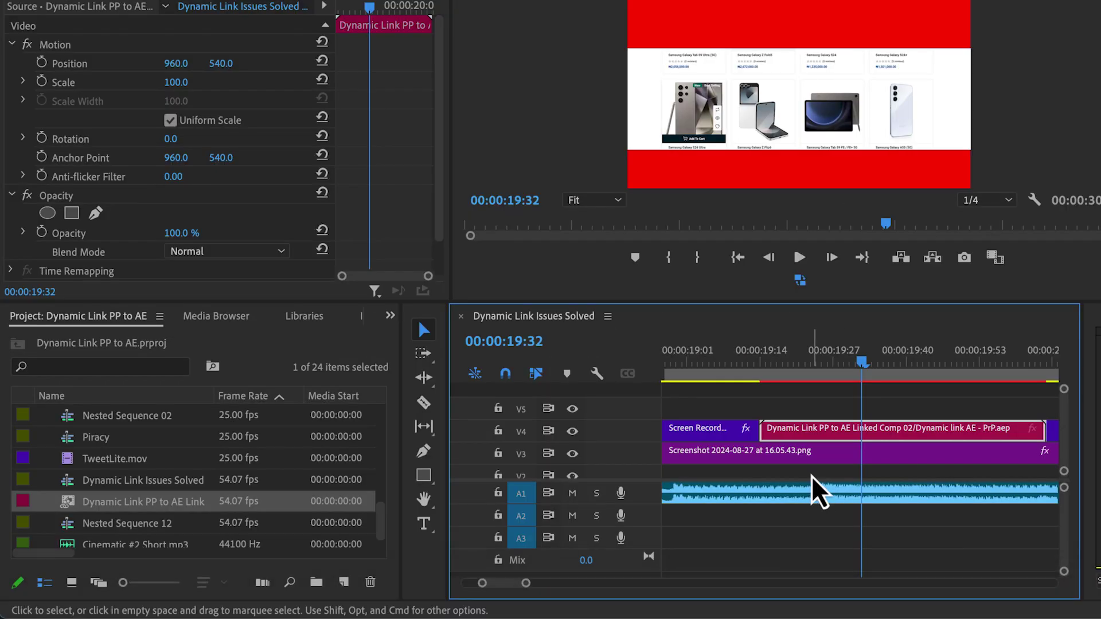
Add the title 'DYNAMIC LINK ISSUES SOLVED' with a 90 px font size
click(912, 594)
text(DYNAMIC LINK ISSUES)
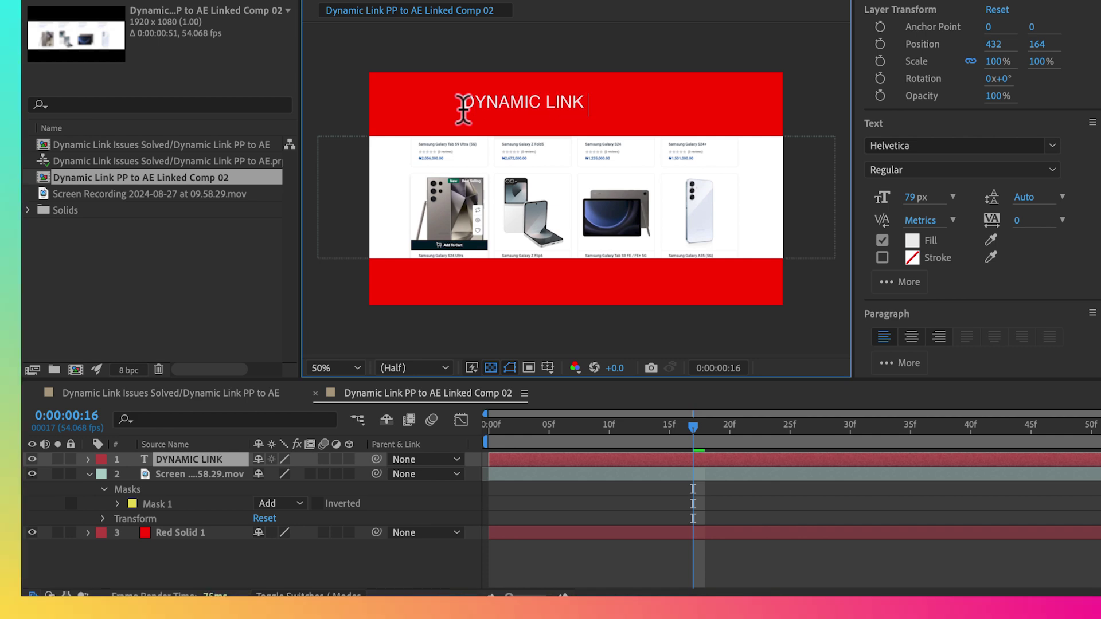
text( SOLVED)
click(916, 196)
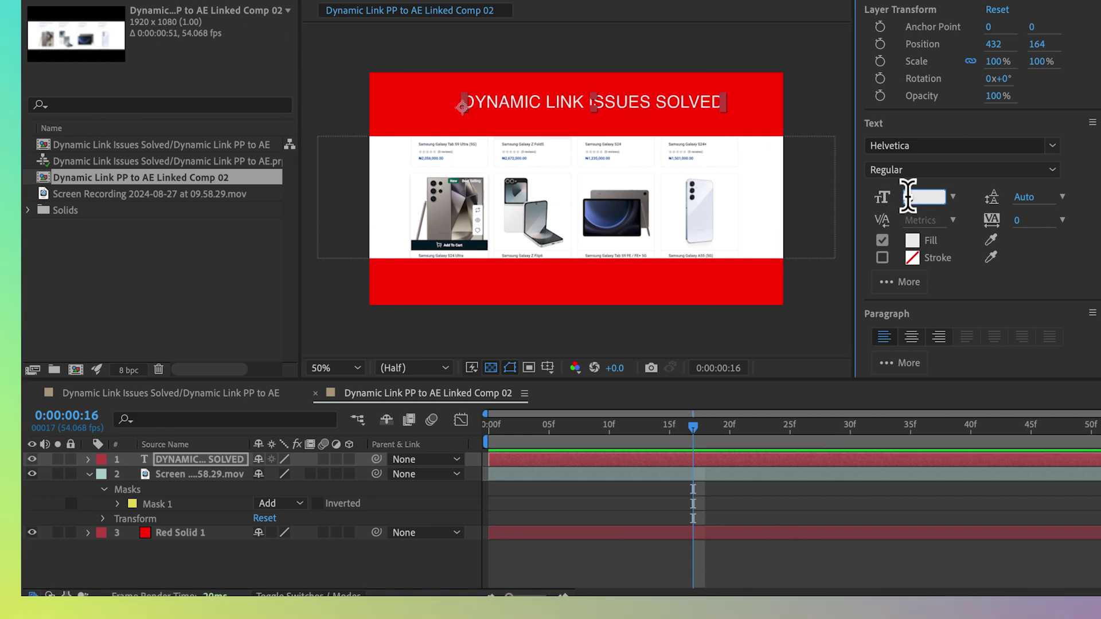
text(90)
key(Return)
click(820, 565)
click(817, 611)
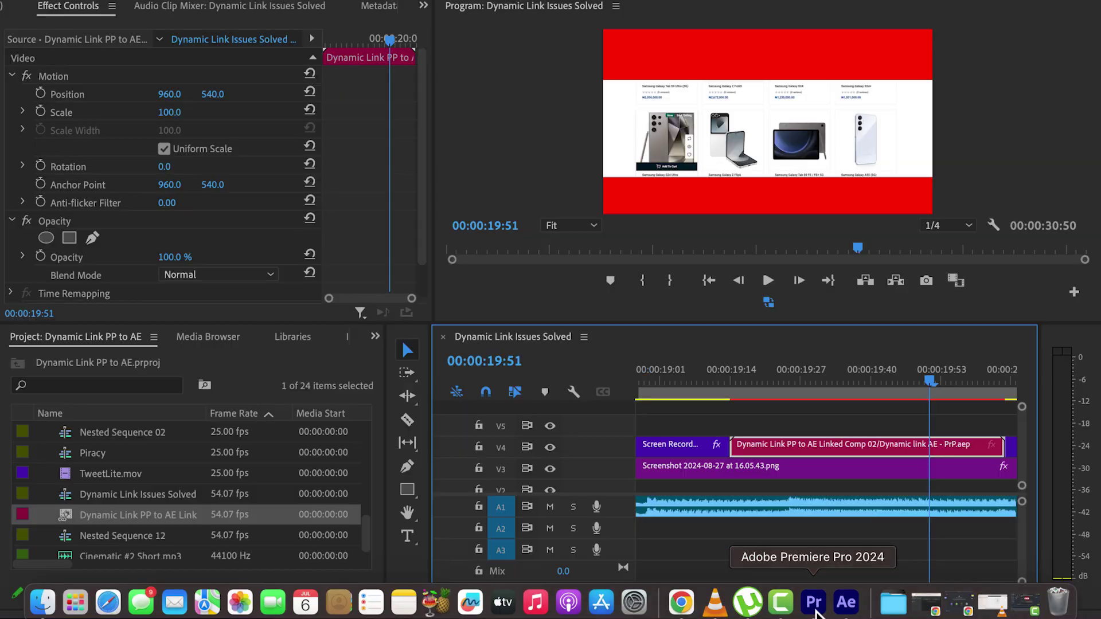